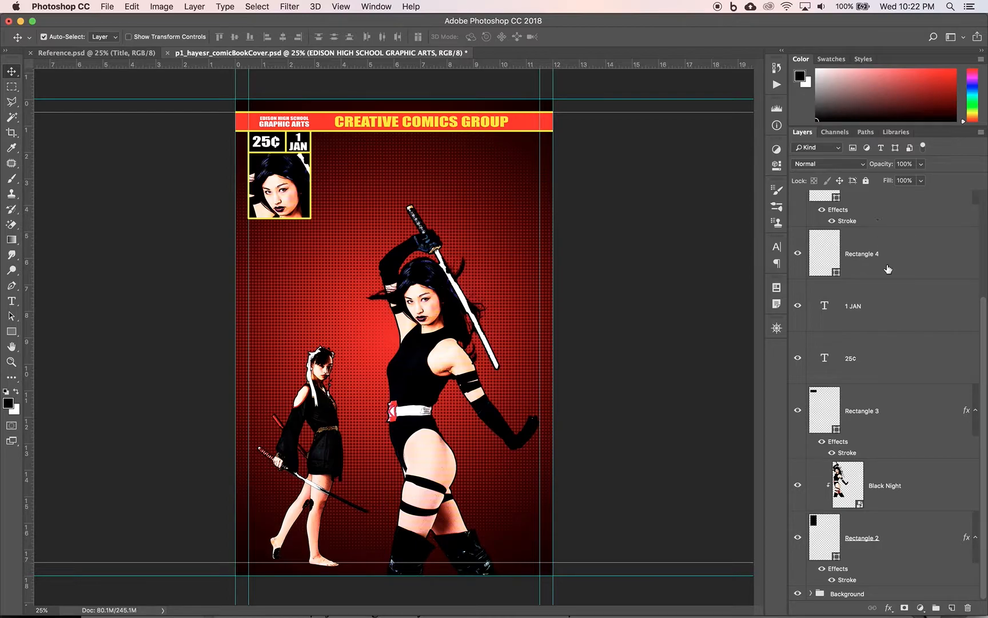
Step: Group all the header layers down to Rectangle 2 and name the group "Header"
{"action": "left_click", "coordinate": [909, 547], "text": "shift"}
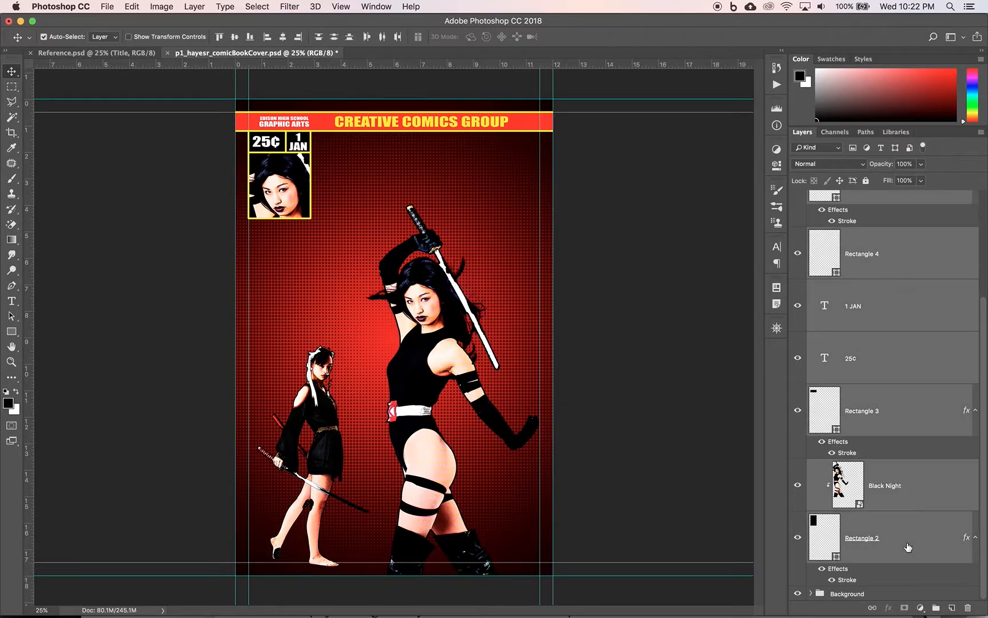
{"action": "left_click", "coordinate": [937, 606]}
{"action": "double_click", "coordinate": [839, 197]}
{"action": "type", "text": "Header"}
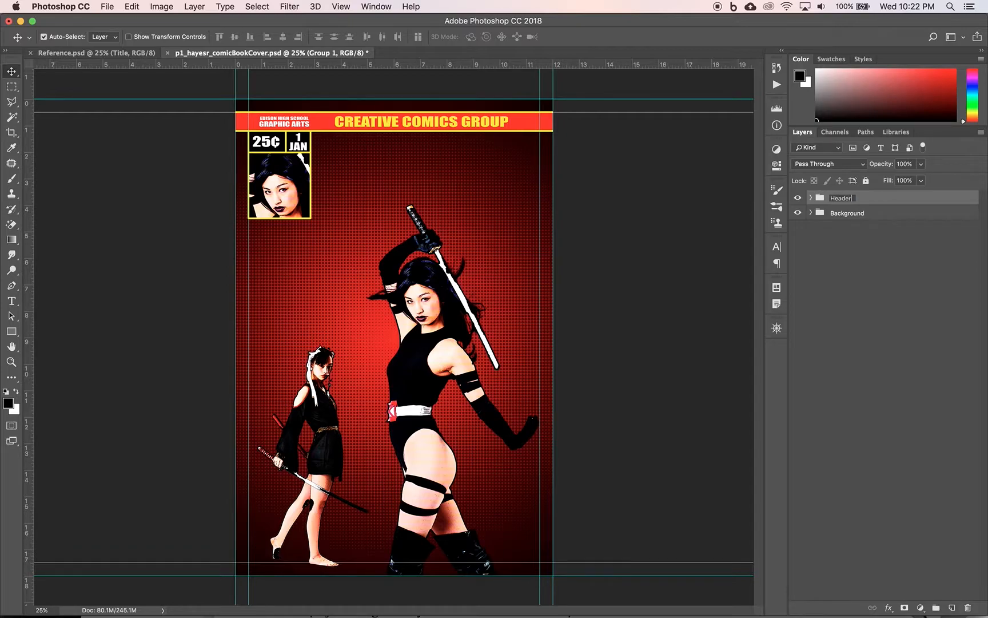
{"action": "key", "text": "Return"}
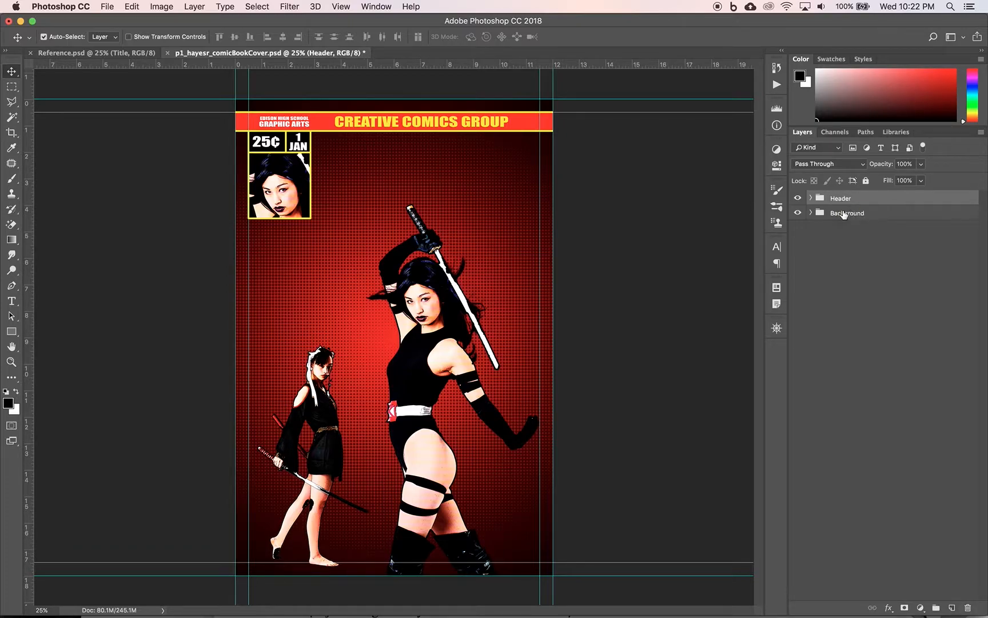
Step: Add a horizontal text layer reading "VIXENS" beside the price box, below the Creative Comics Group banner
{"action": "left_click", "coordinate": [11, 301]}
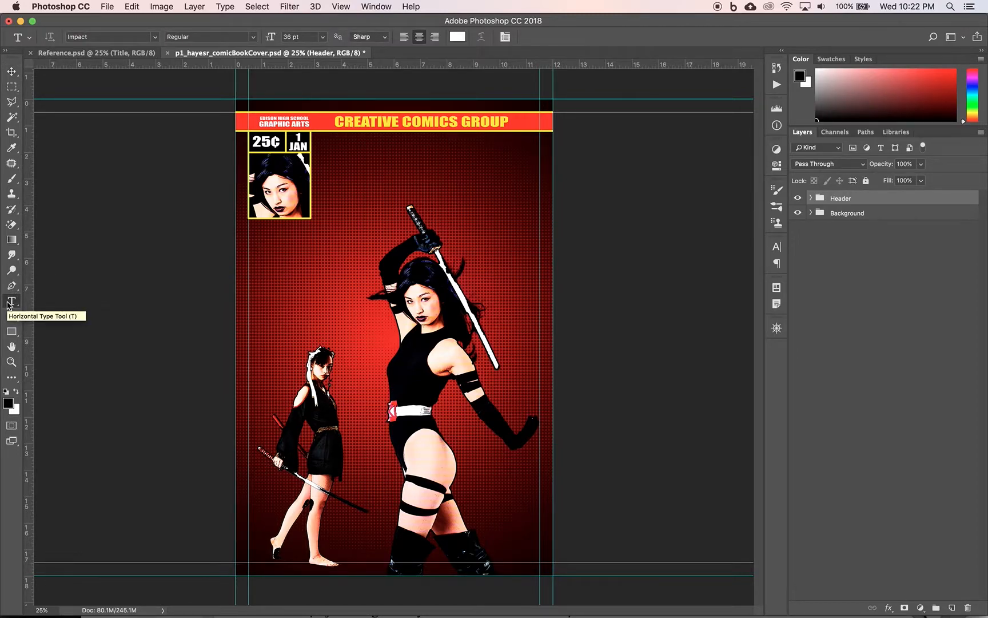
{"action": "left_click", "coordinate": [344, 166]}
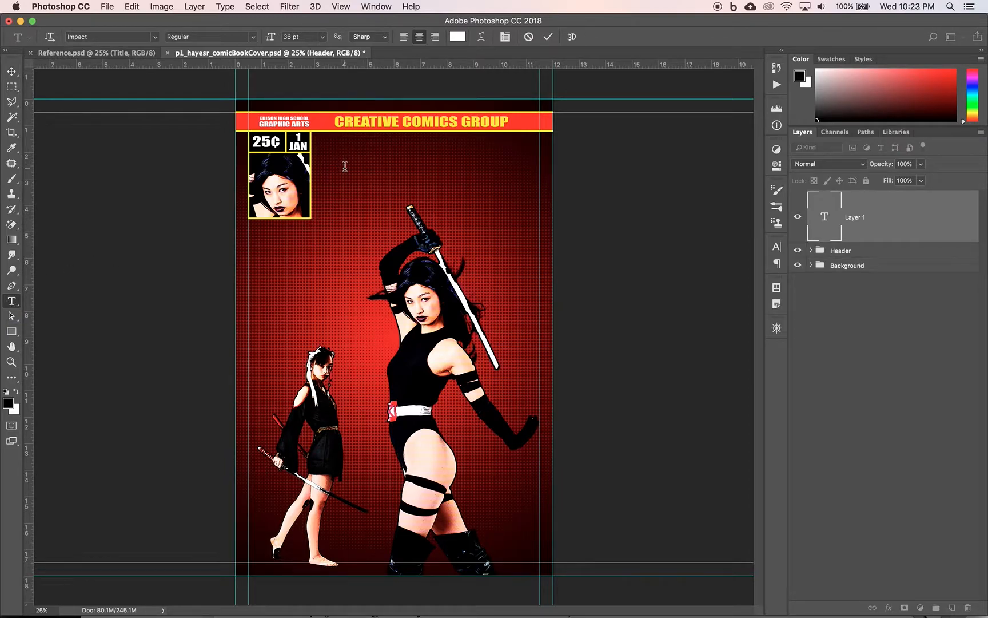
{"action": "type", "text": "VIXENS"}
Step: Format the VIXENS text in the TrashCinema BB font, Italic style, at 200 pt
{"action": "double_click", "coordinate": [349, 167]}
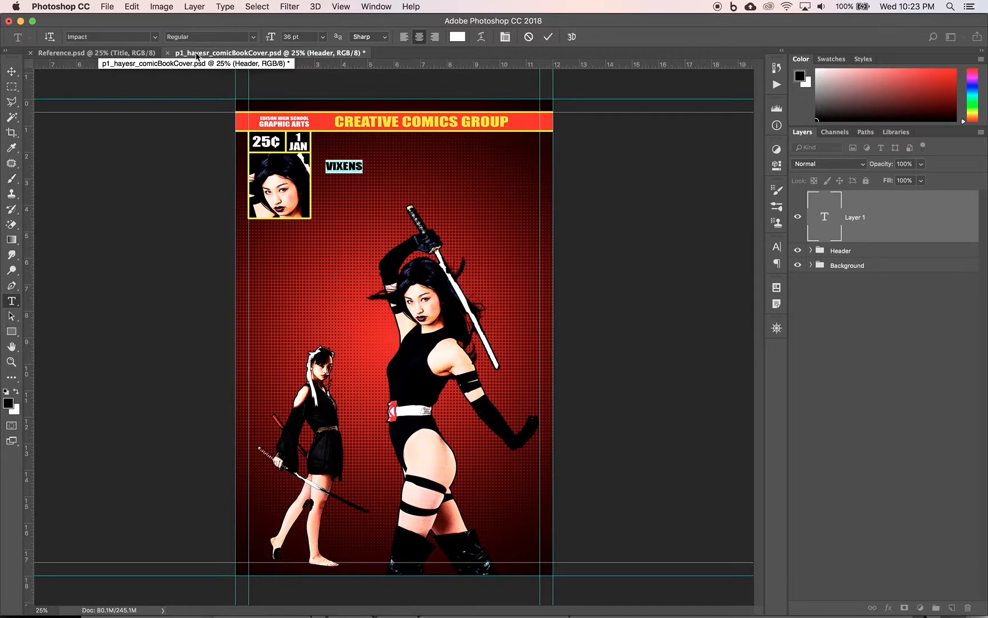
{"action": "left_click", "coordinate": [155, 37]}
{"action": "left_click", "coordinate": [137, 102]}
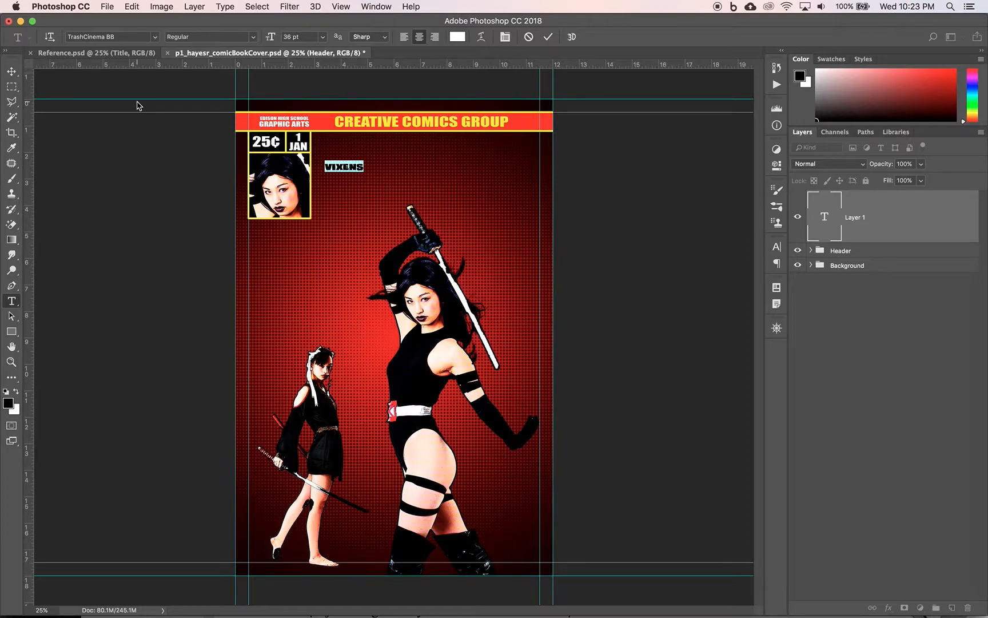
{"action": "left_click", "coordinate": [251, 38]}
{"action": "left_click", "coordinate": [233, 40]}
{"action": "left_click", "coordinate": [287, 36]}
{"action": "type", "text": "200"}
{"action": "key", "text": "Return"}
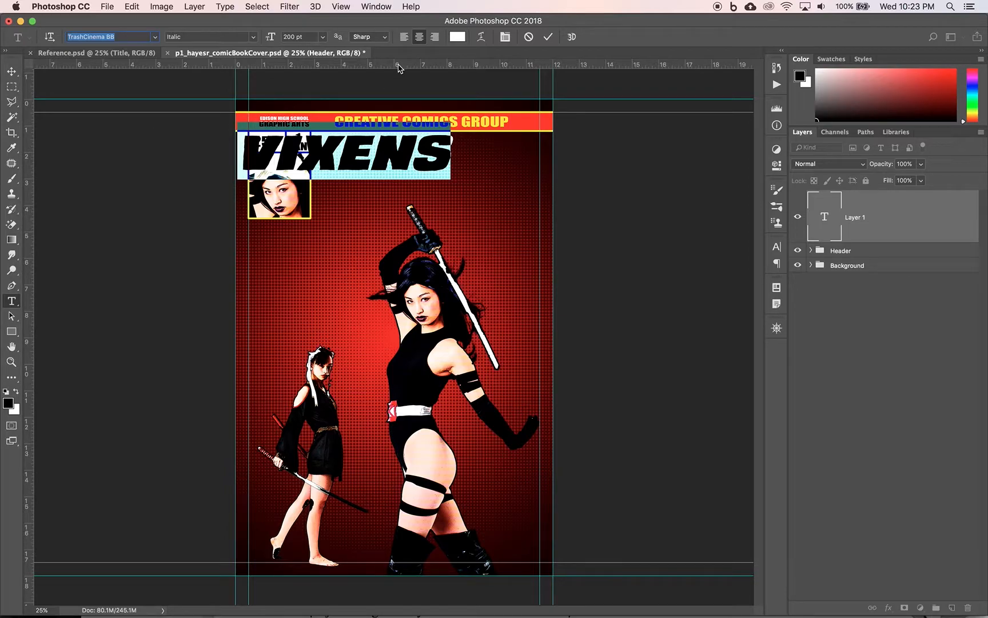
Step: Color the VIXENS title yellow with 100% saturation and move it to the right of the price and portrait boxes
{"action": "left_click", "coordinate": [458, 37]}
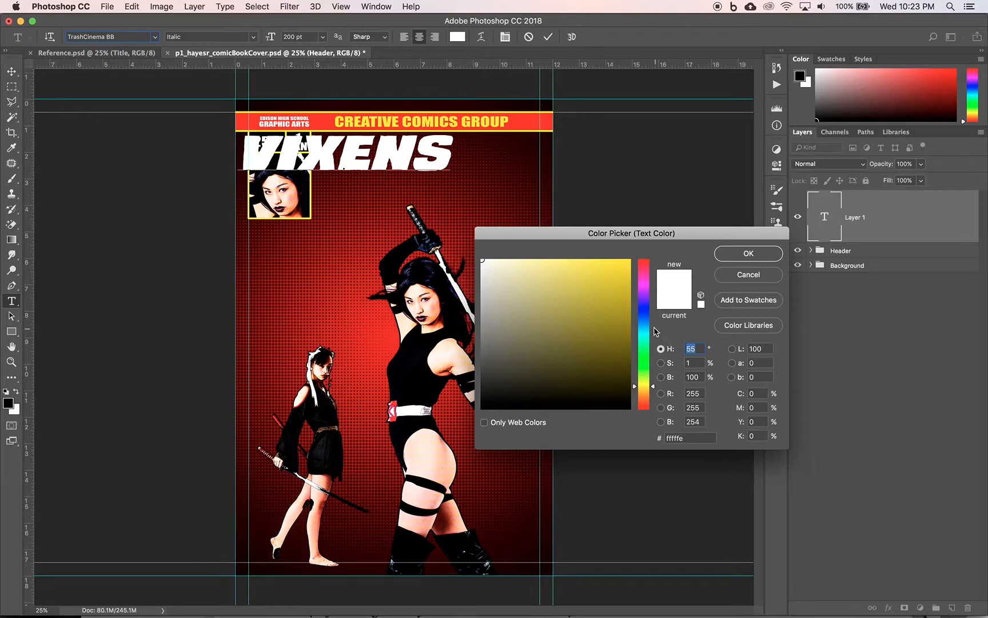
{"action": "left_click", "coordinate": [692, 363]}
{"action": "type", "text": "100"}
{"action": "key", "text": "Tab"}
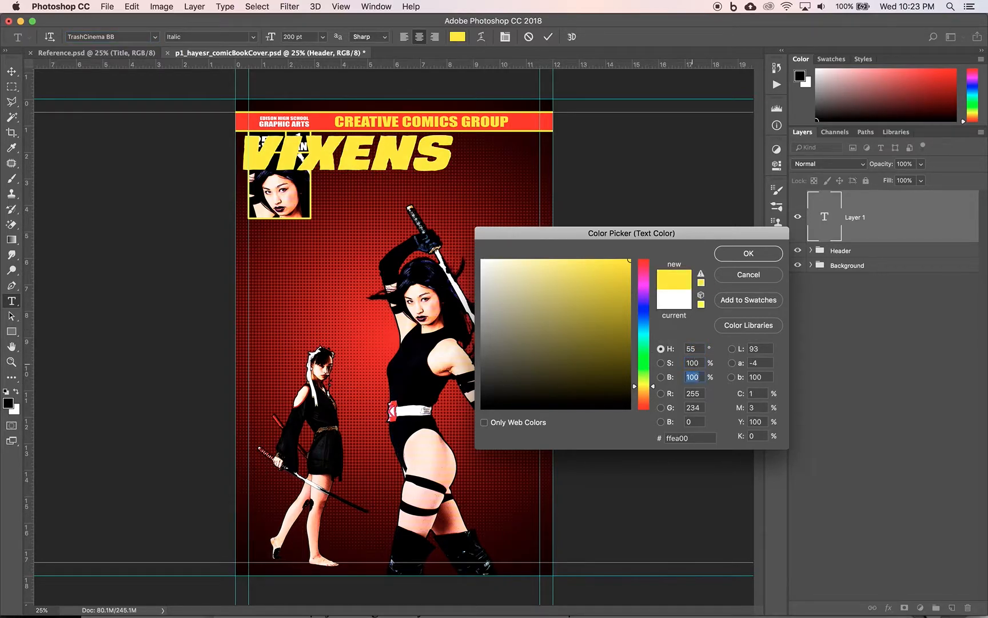
{"action": "left_click", "coordinate": [746, 254]}
{"action": "left_click", "coordinate": [11, 71]}
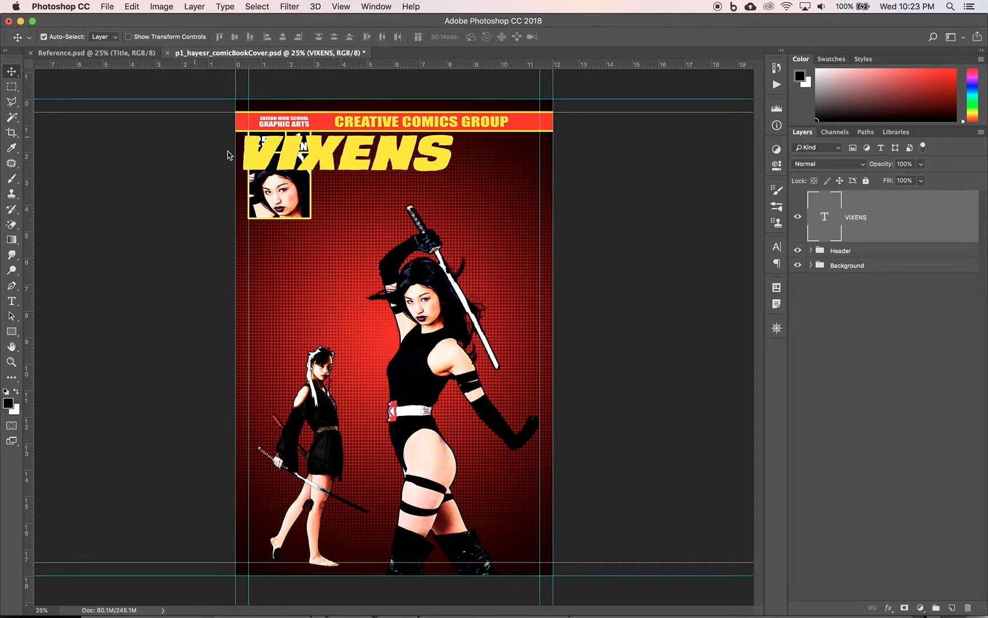
{"action": "left_click_drag", "start_coordinate": [319, 170], "coordinate": [367, 167]}
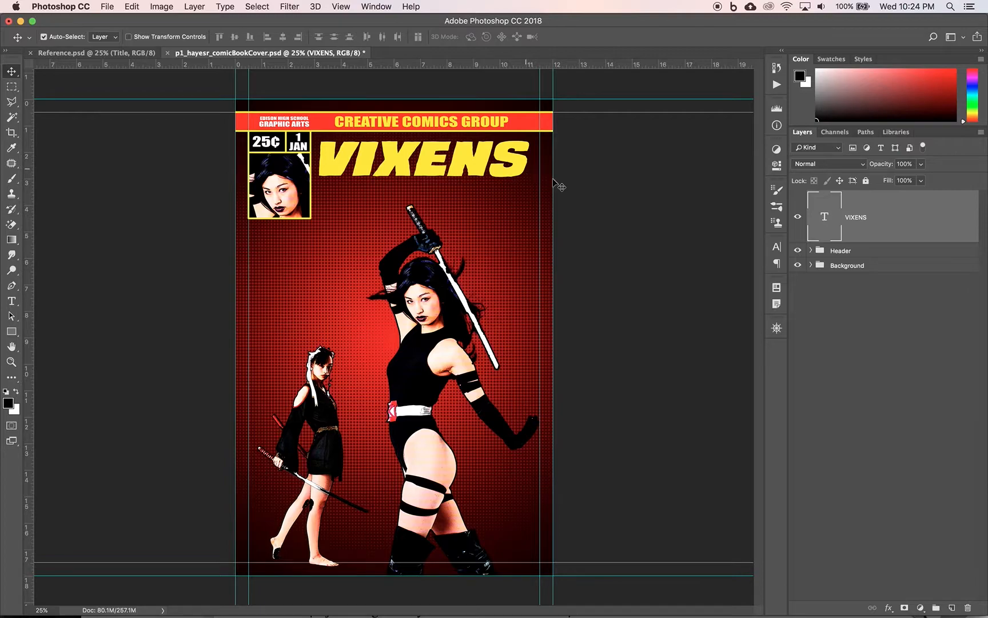
Step: Add a 38 px black (000000) stroke to the VIXENS title layer
{"action": "double_click", "coordinate": [925, 224]}
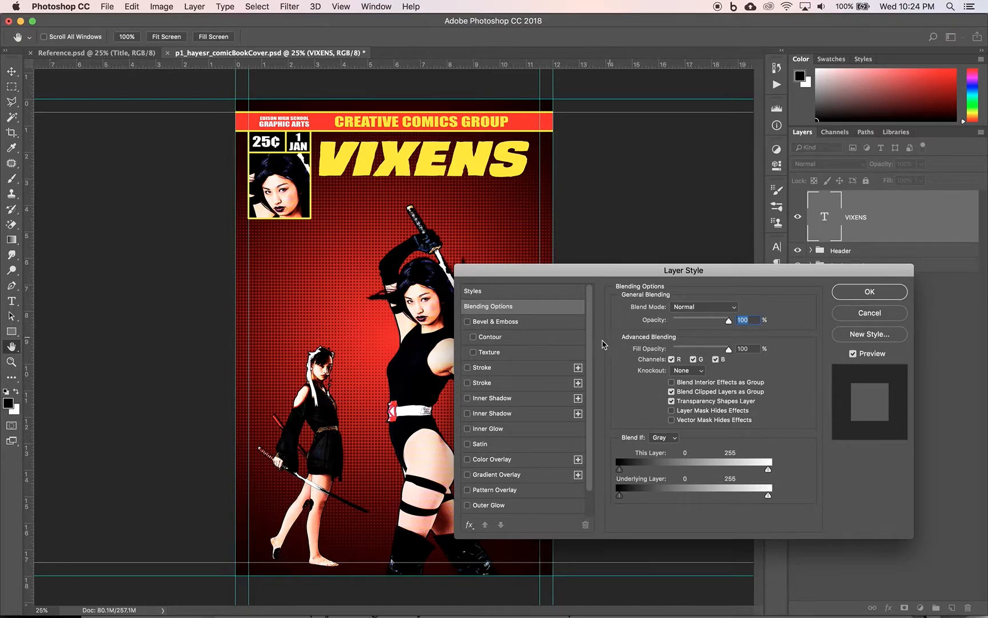
{"action": "left_click", "coordinate": [482, 367]}
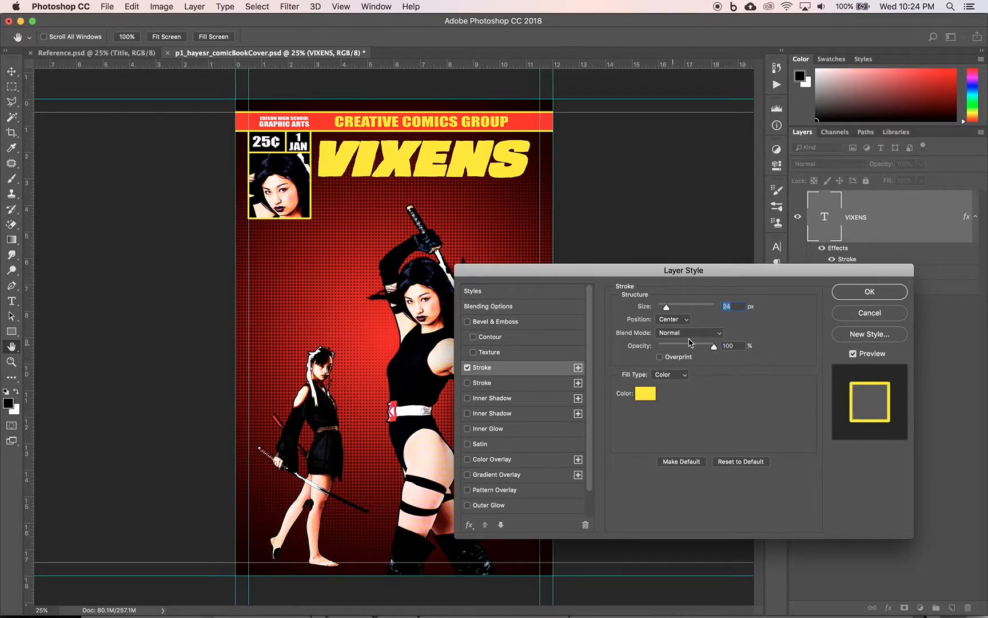
{"action": "type", "text": "38"}
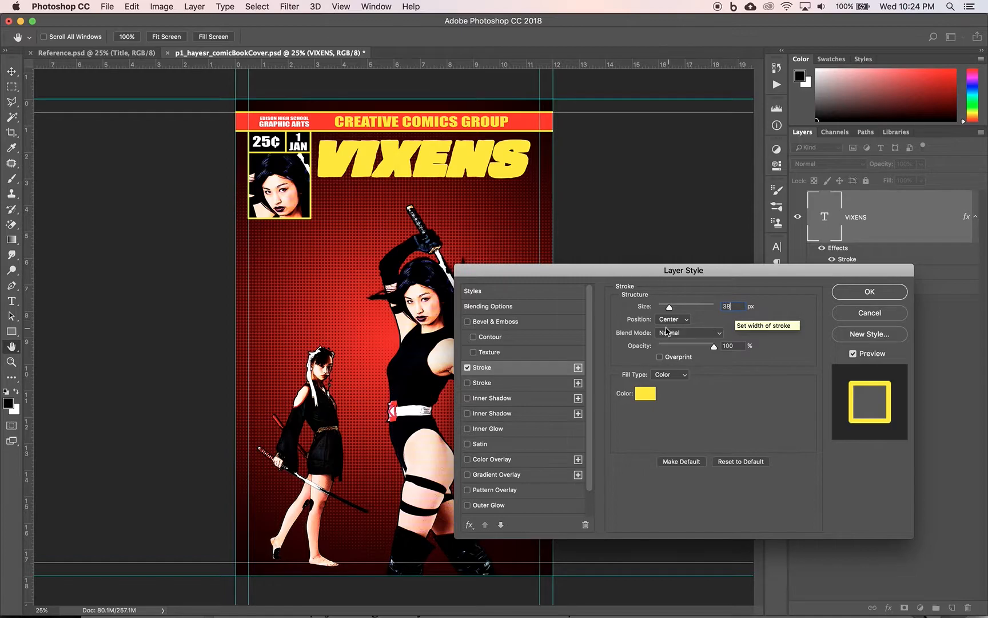
{"action": "left_click", "coordinate": [645, 393]}
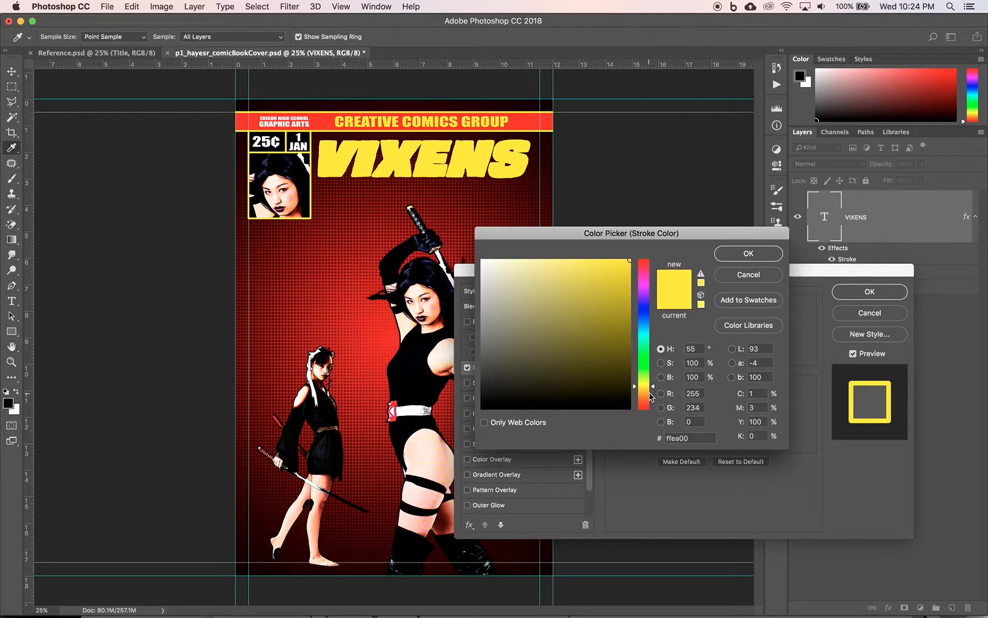
{"action": "left_click", "coordinate": [483, 406]}
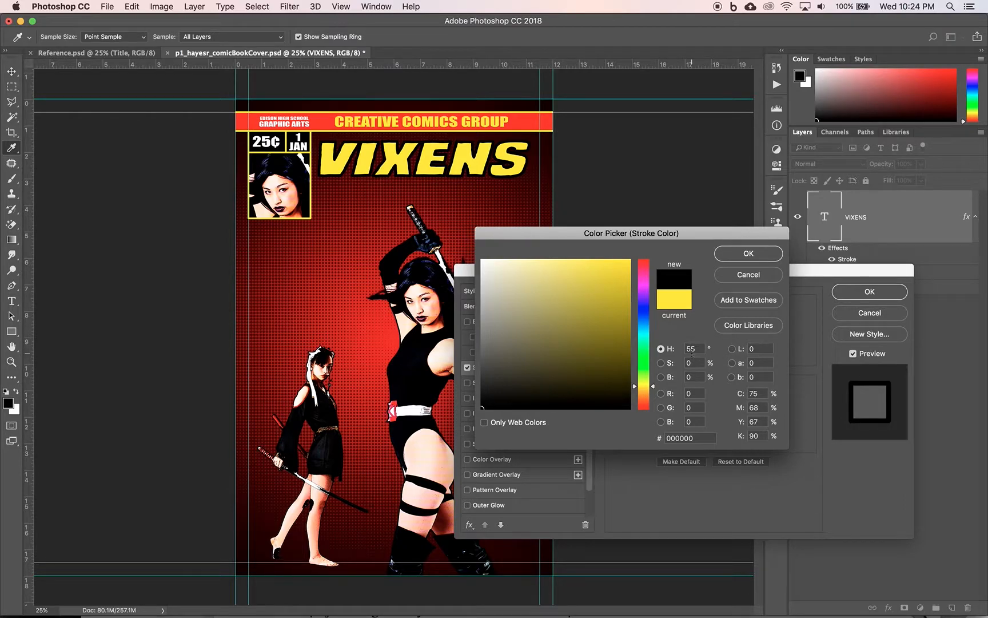
{"action": "left_click", "coordinate": [749, 254]}
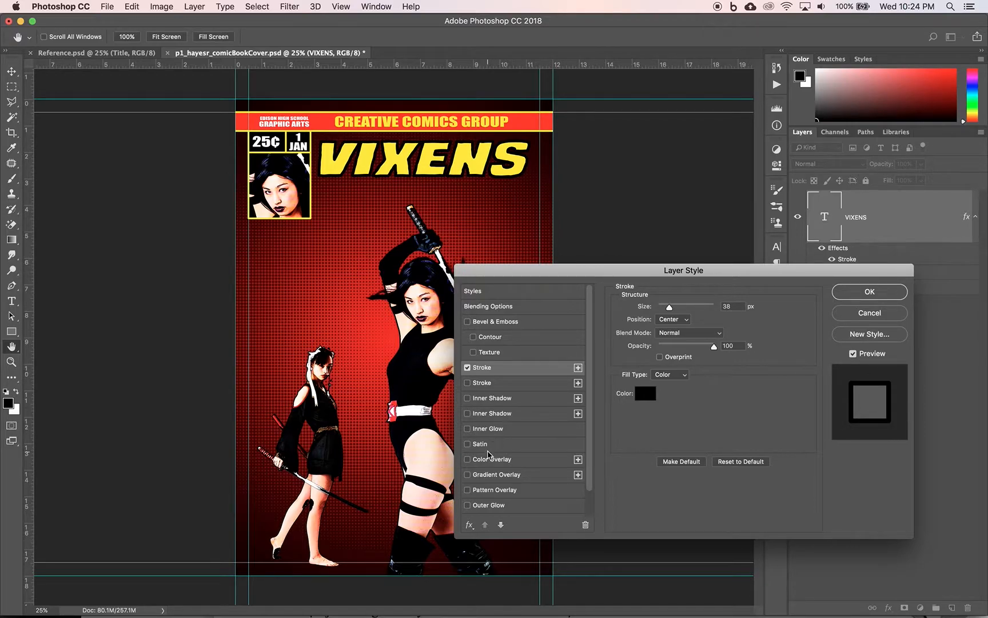
Step: Add a gradient overlay to the VIXENS title running from white (ffffff) to yellow (ffea00)
{"action": "left_click", "coordinate": [476, 475]}
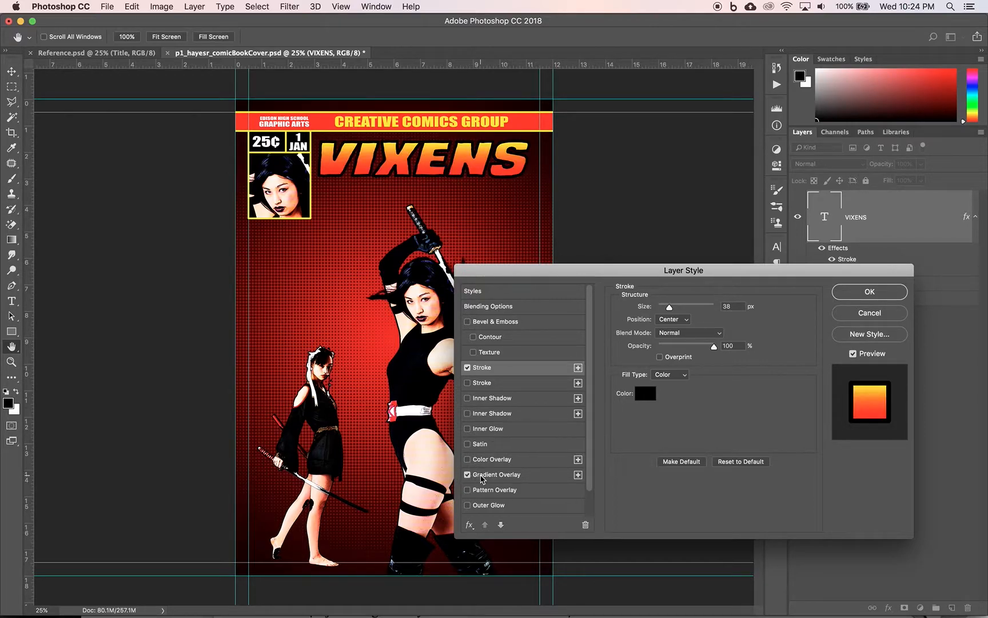
{"action": "left_click", "coordinate": [489, 476]}
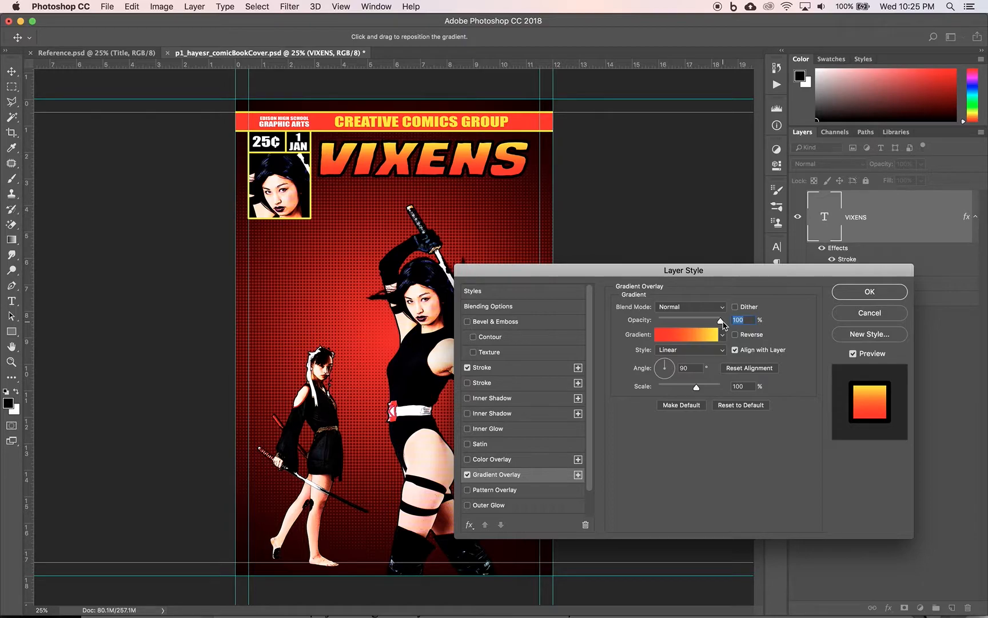
{"action": "left_click", "coordinate": [688, 337]}
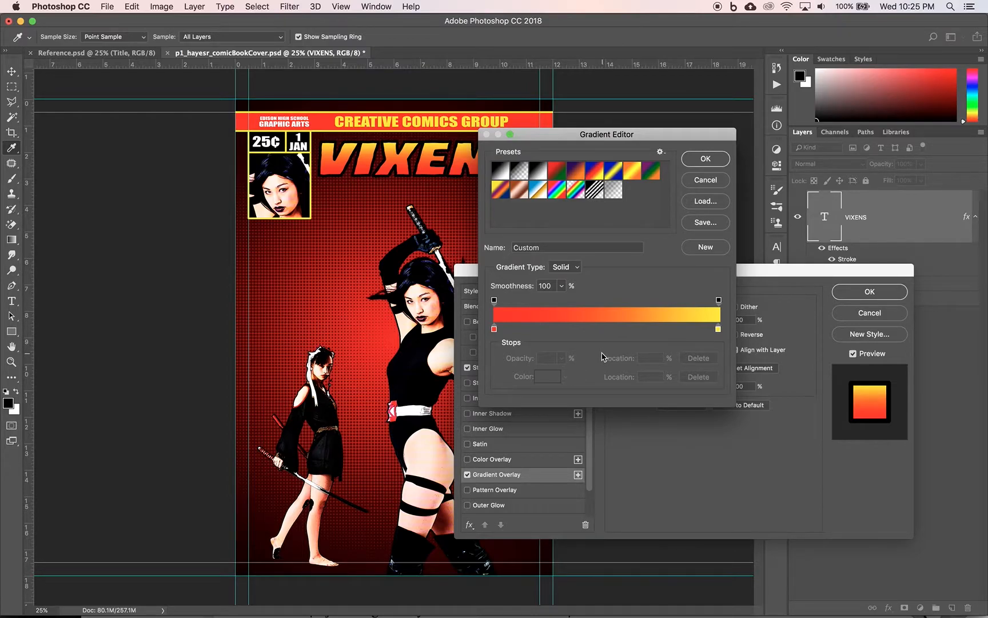
{"action": "double_click", "coordinate": [494, 329]}
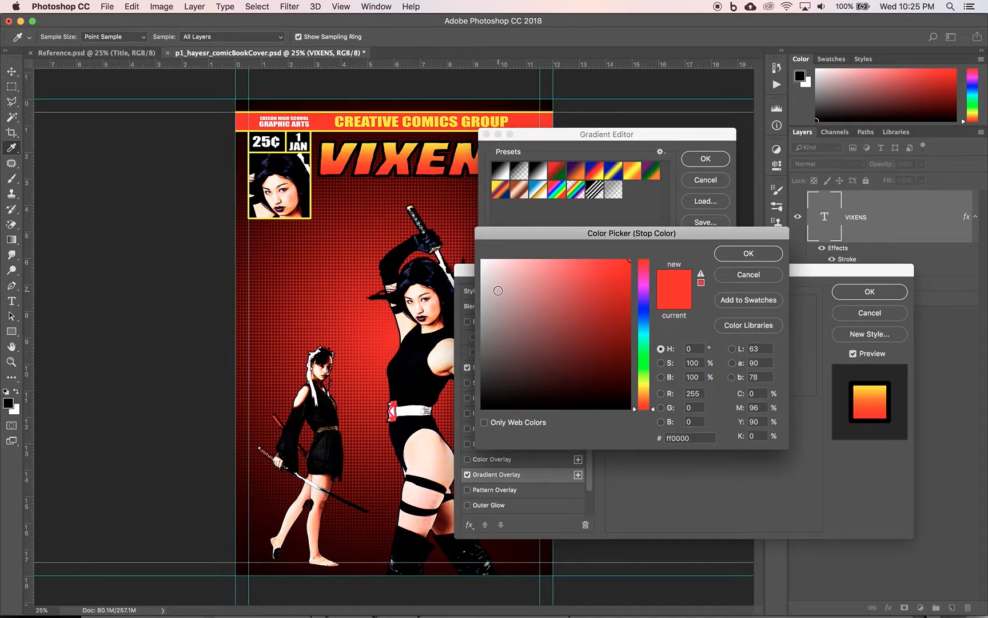
{"action": "left_click", "coordinate": [486, 270]}
{"action": "left_click_drag", "start_coordinate": [486, 269], "coordinate": [463, 239]}
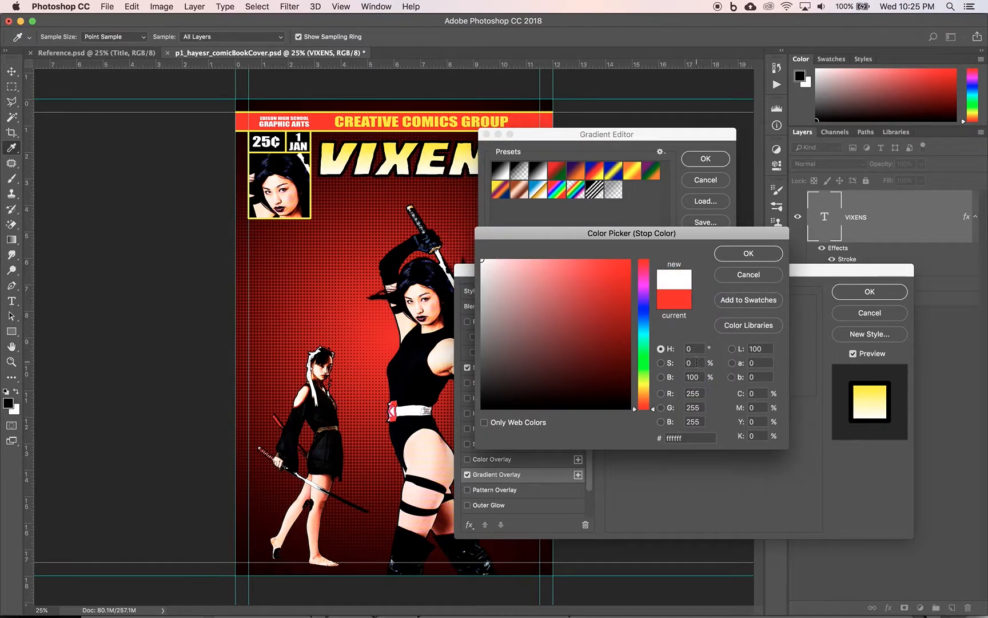
{"action": "left_click", "coordinate": [748, 253]}
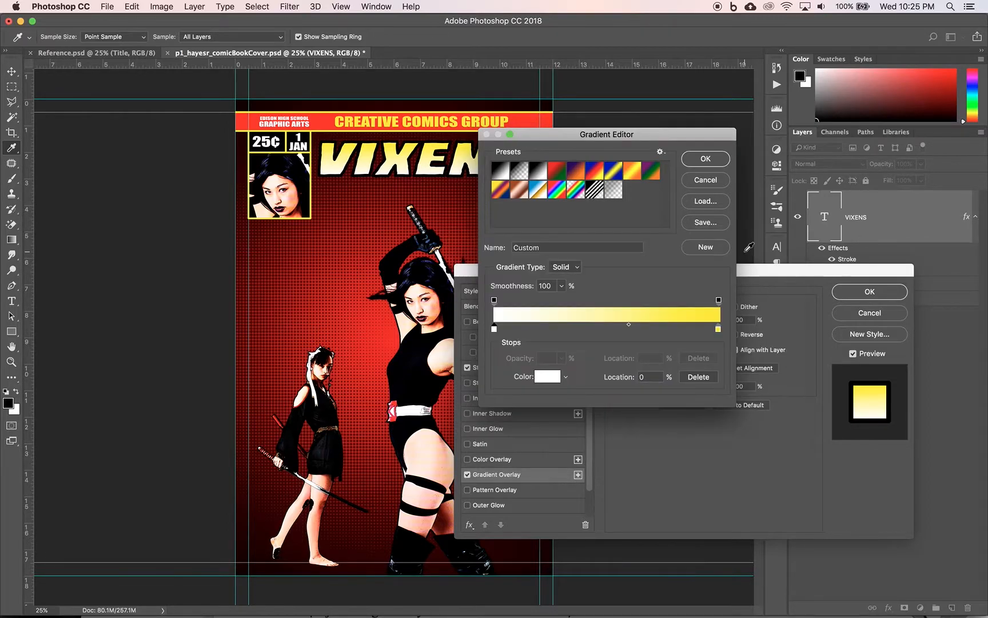
{"action": "double_click", "coordinate": [718, 330]}
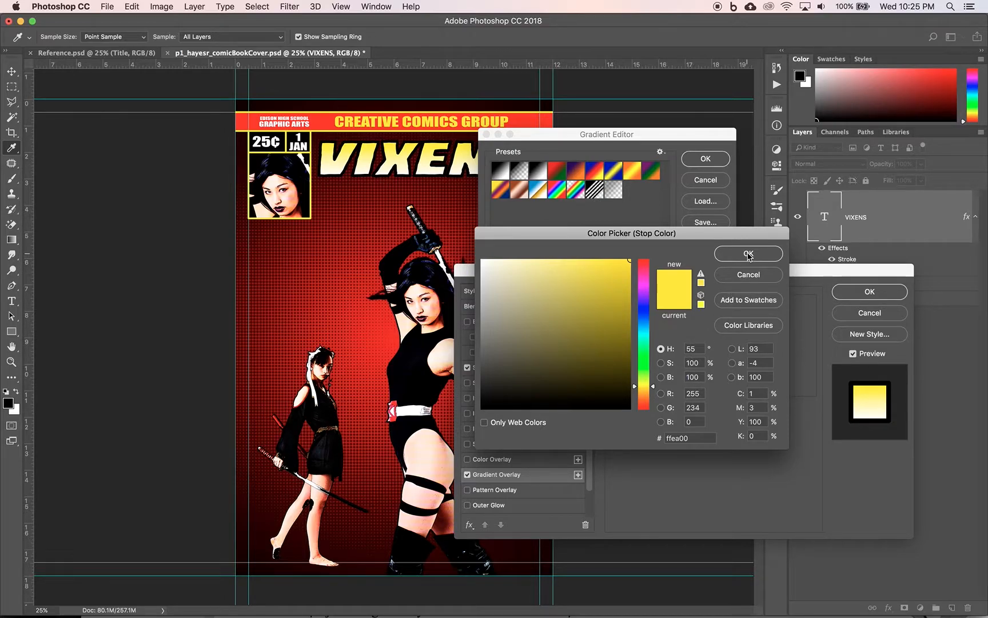
{"action": "left_click", "coordinate": [749, 254]}
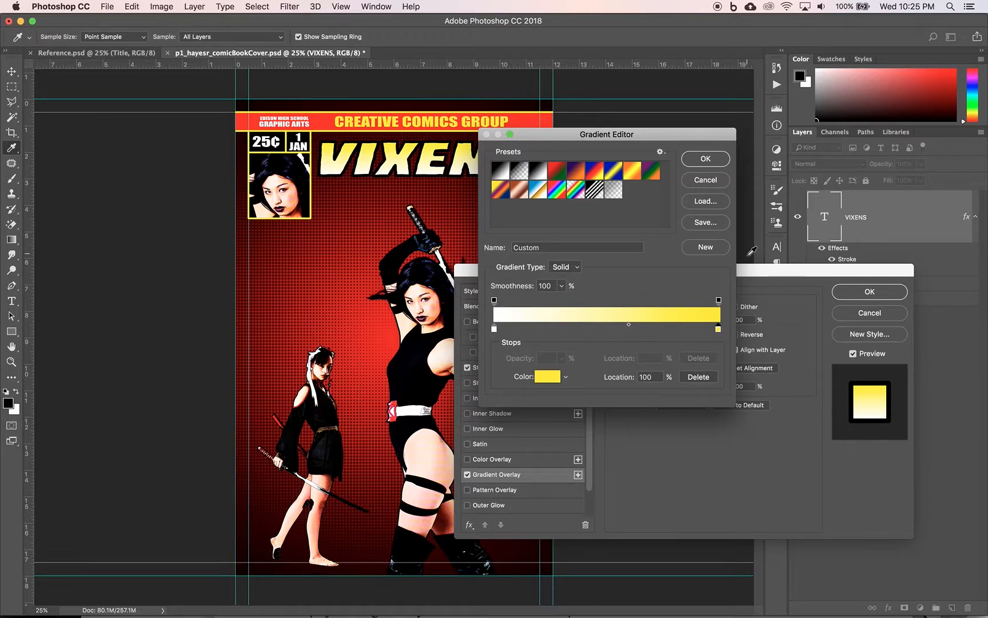
{"action": "left_click", "coordinate": [708, 159]}
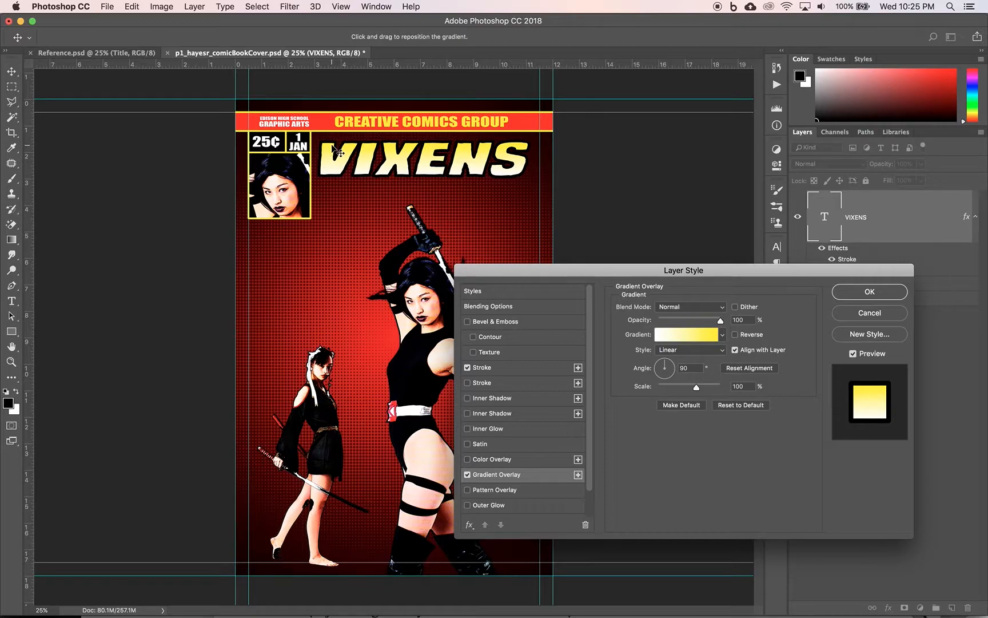
Step: Enable a drop shadow on the VIXENS title and color it yellow with hue 55 and saturation 100%
{"action": "scroll", "coordinate": [499, 415], "scroll_direction": "down", "scroll_amount": 2}
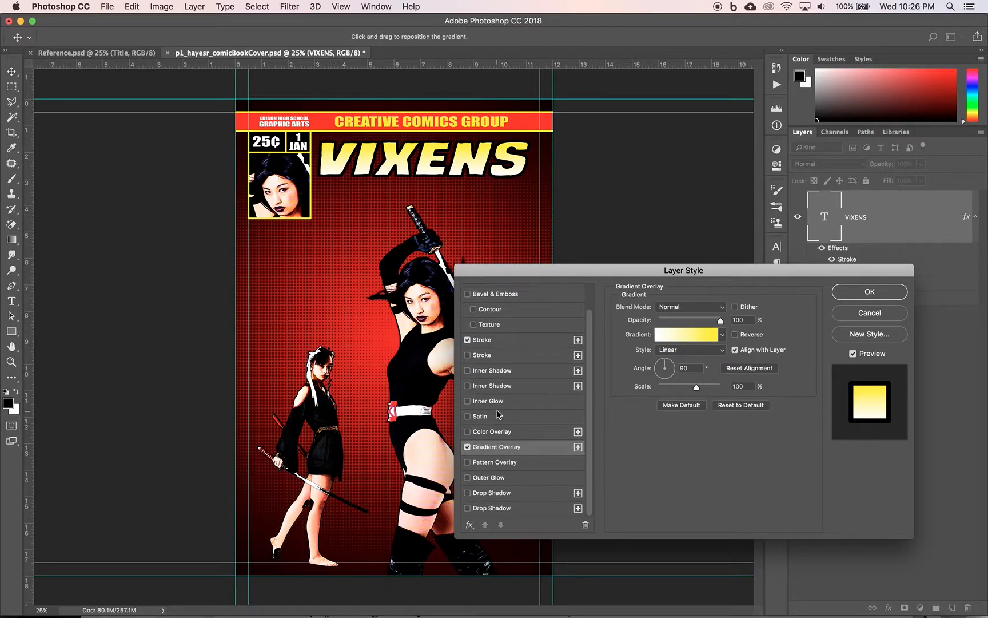
{"action": "left_click", "coordinate": [481, 494]}
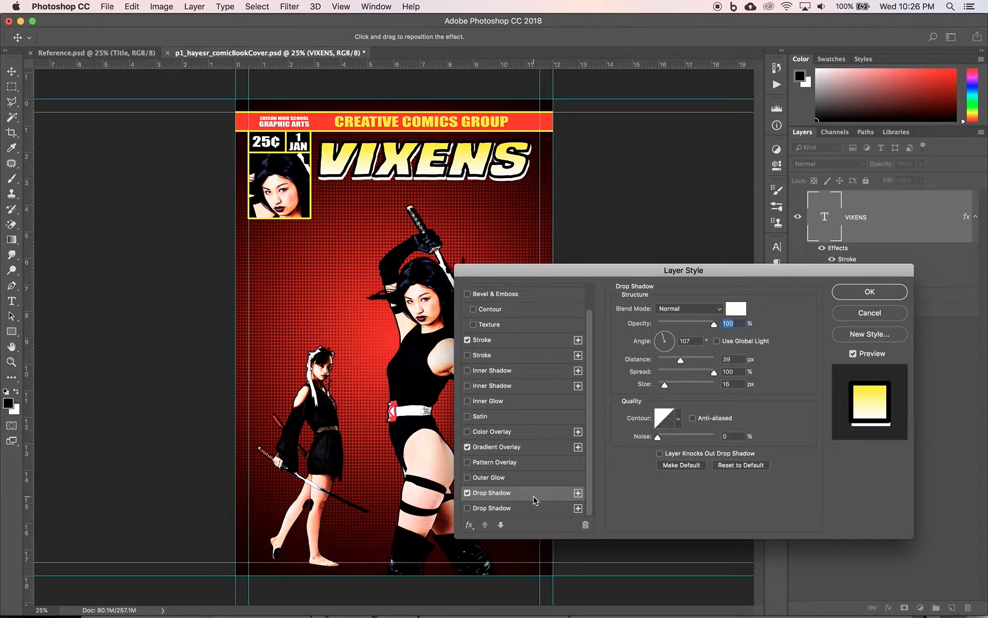
{"action": "left_click", "coordinate": [734, 310]}
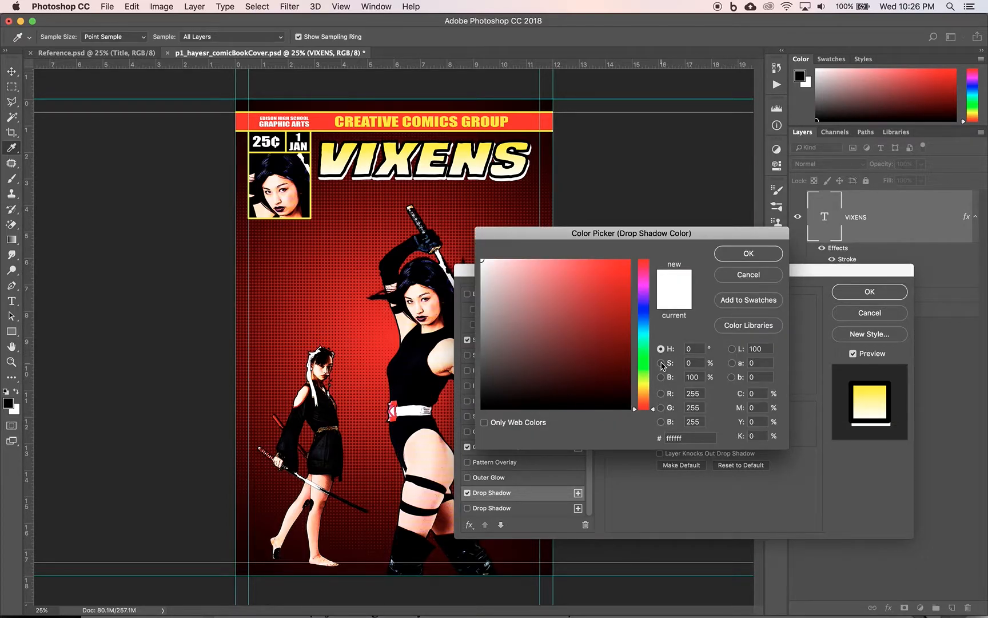
{"action": "type", "text": "55"}
{"action": "left_click", "coordinate": [693, 362]}
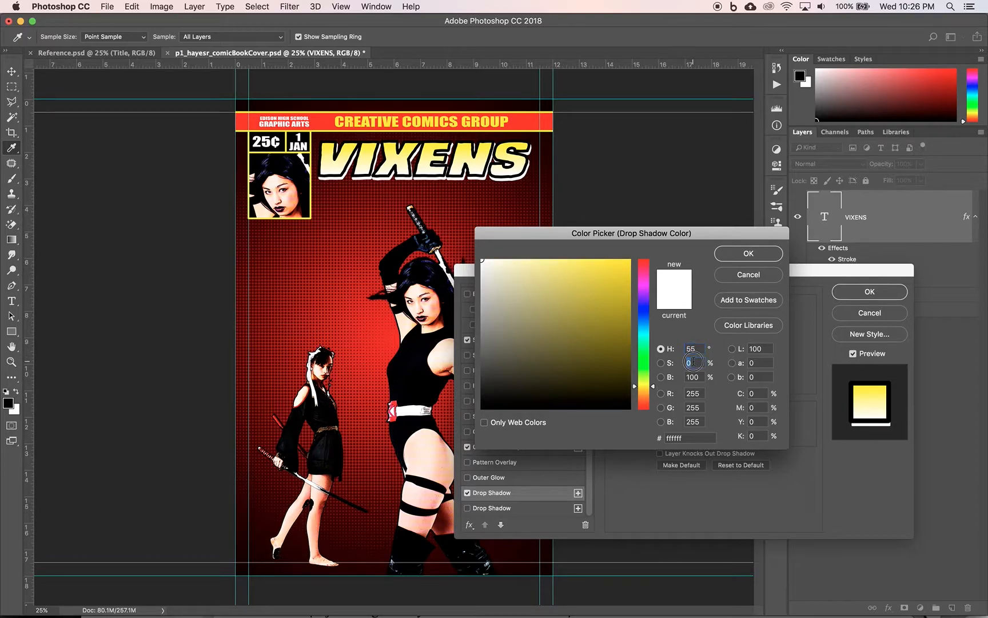
{"action": "type", "text": "100"}
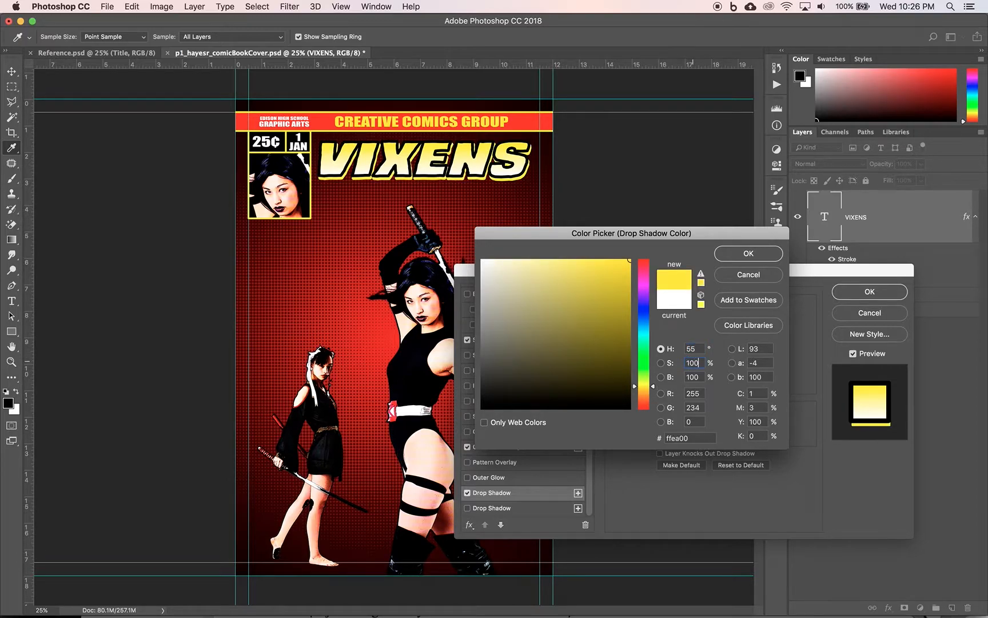
{"action": "key", "text": "Tab"}
{"action": "left_click", "coordinate": [748, 253]}
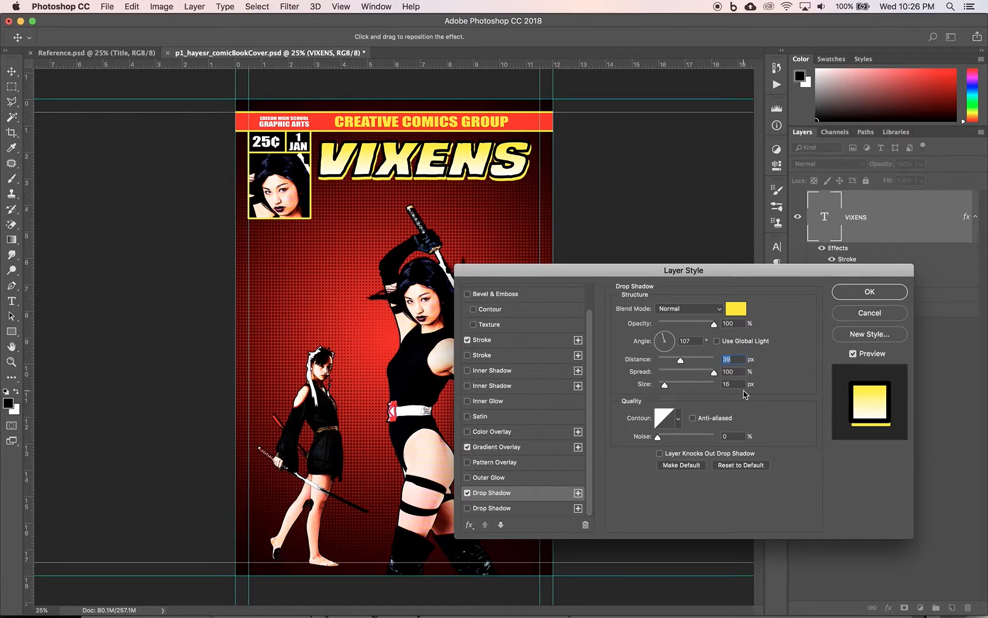
Step: Set the VIXENS title's drop shadow distance to 10 px and size to 35 px, and apply the layer style
{"action": "type", "text": "10"}
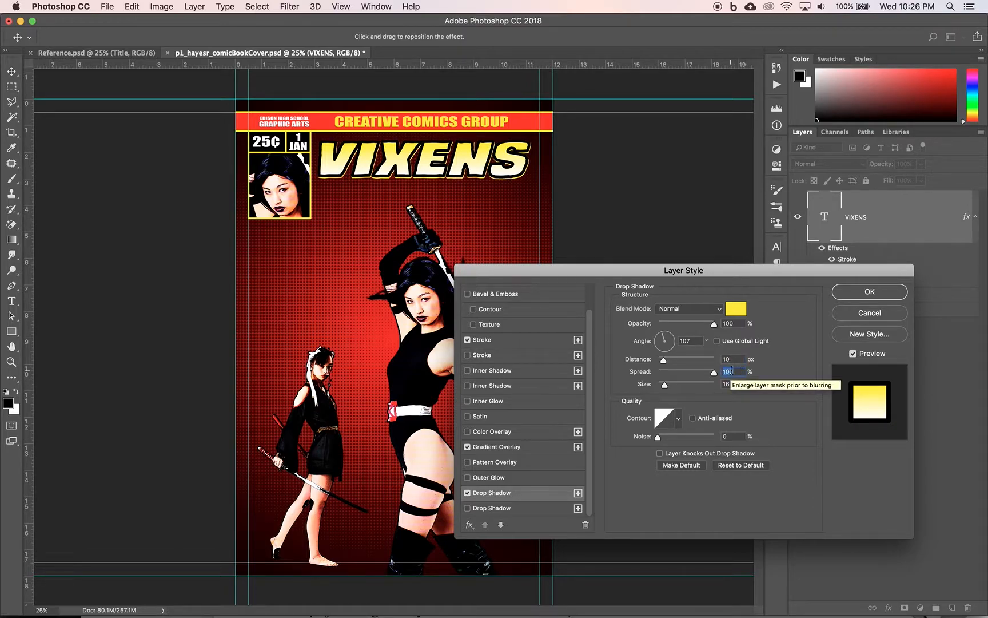
{"action": "left_click", "coordinate": [732, 382]}
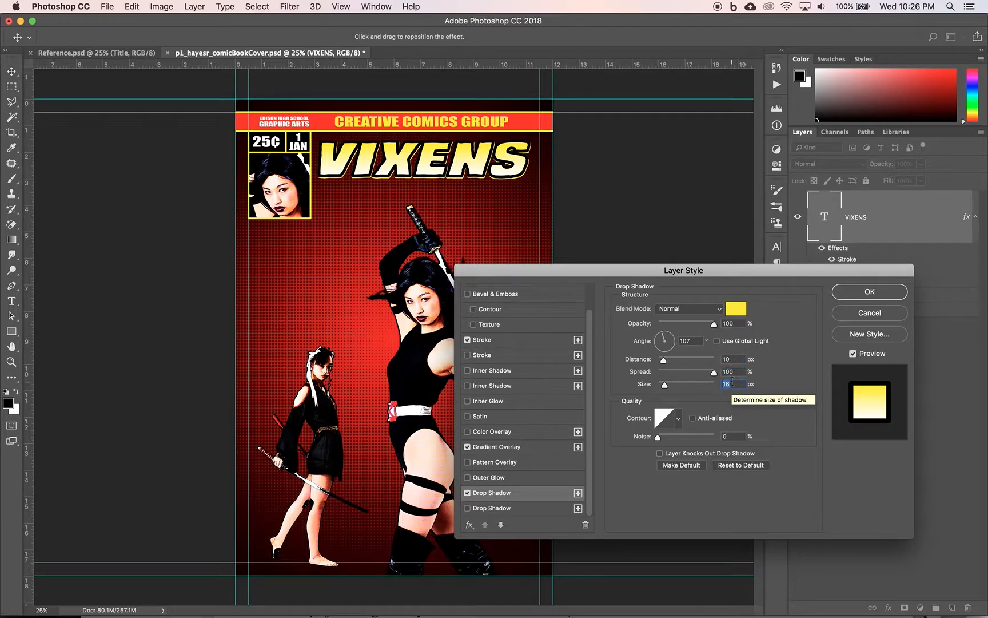
{"action": "type", "text": "35"}
{"action": "key", "text": "Tab"}
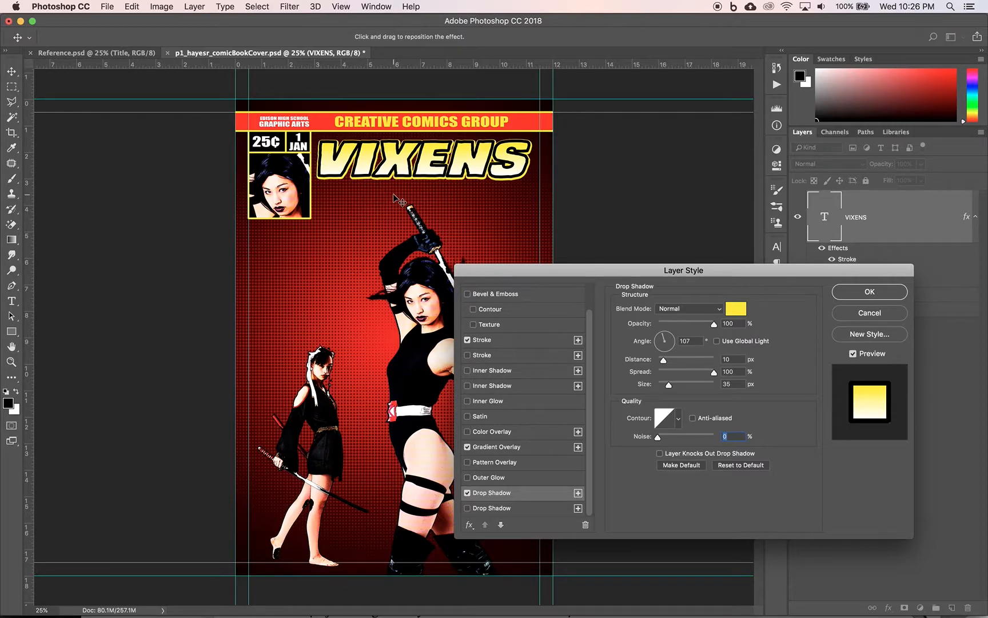
{"action": "left_click", "coordinate": [873, 293]}
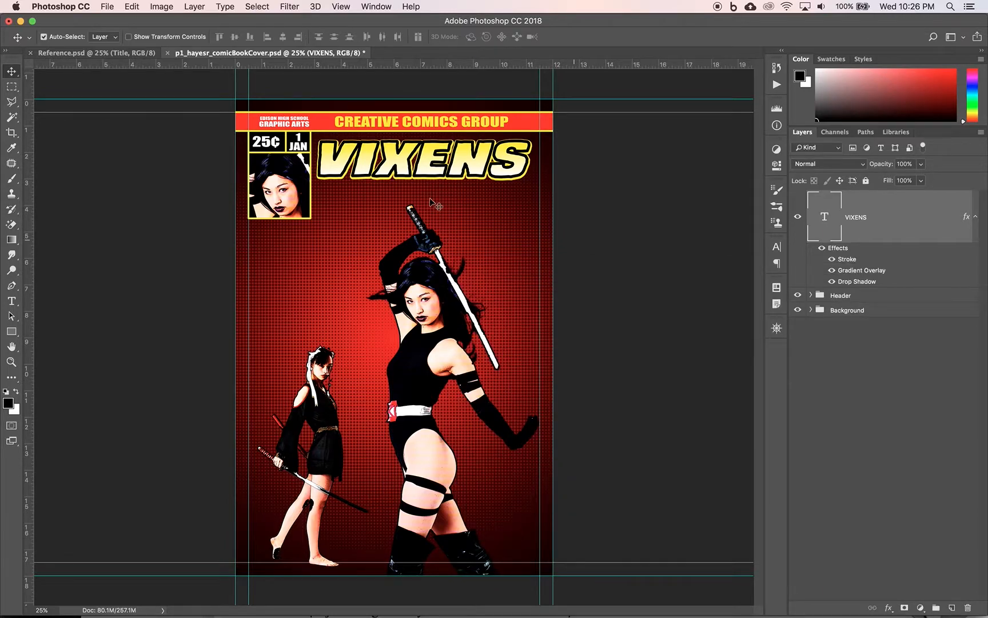
Step: Compare the title with the reference cover and shift its gradient overlay's color midpoint to 35%
{"action": "left_click", "coordinate": [133, 53]}
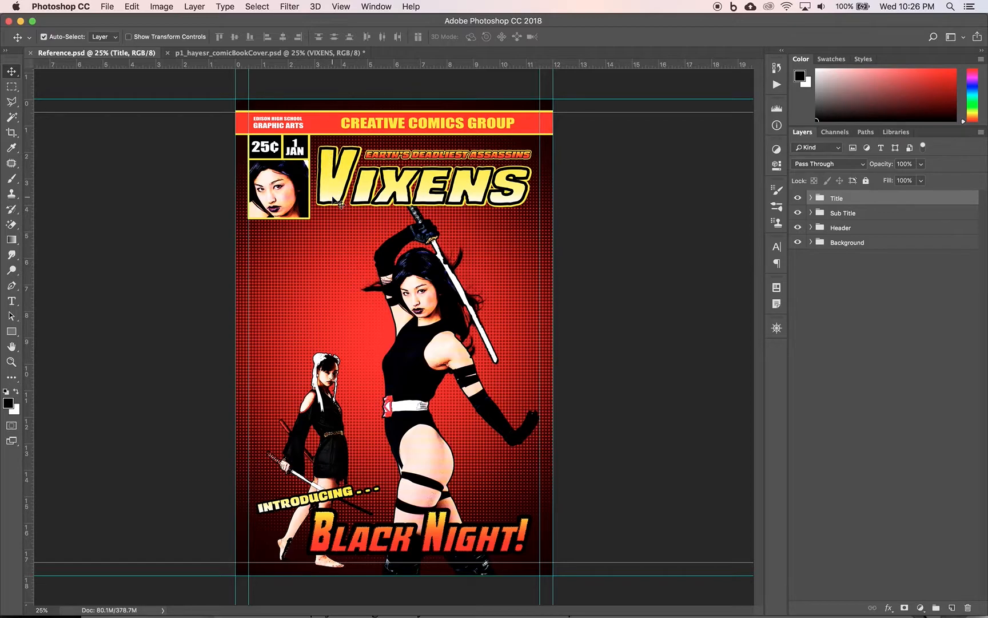
{"action": "left_click", "coordinate": [249, 54]}
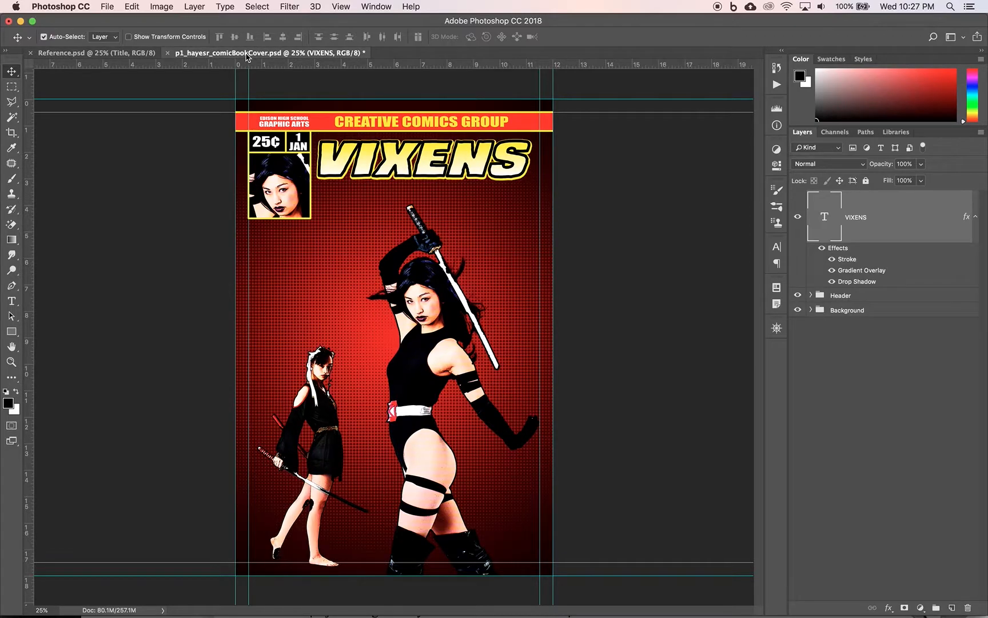
{"action": "double_click", "coordinate": [867, 274]}
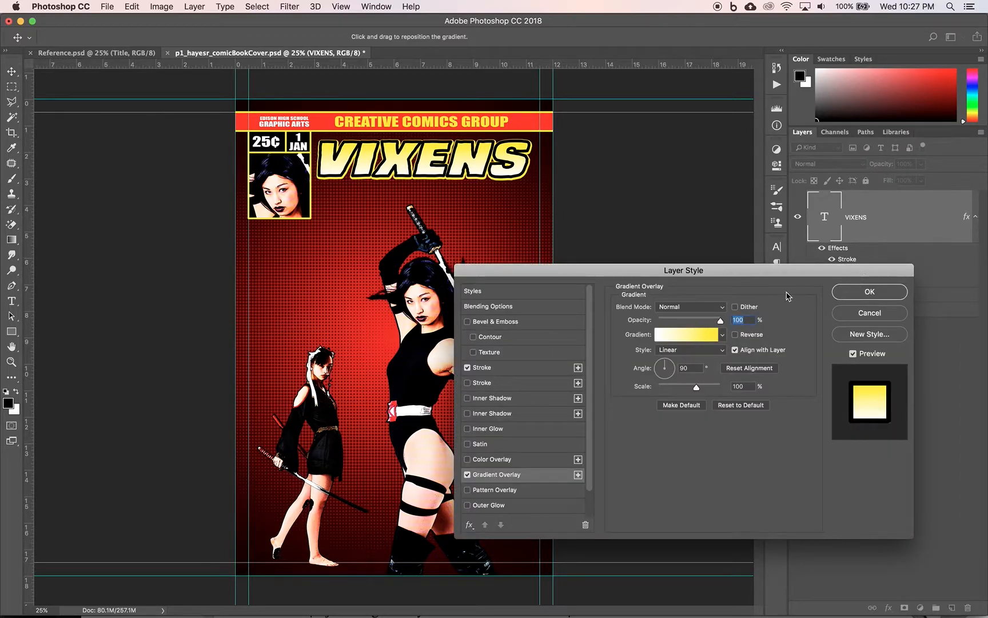
{"action": "left_click", "coordinate": [692, 341]}
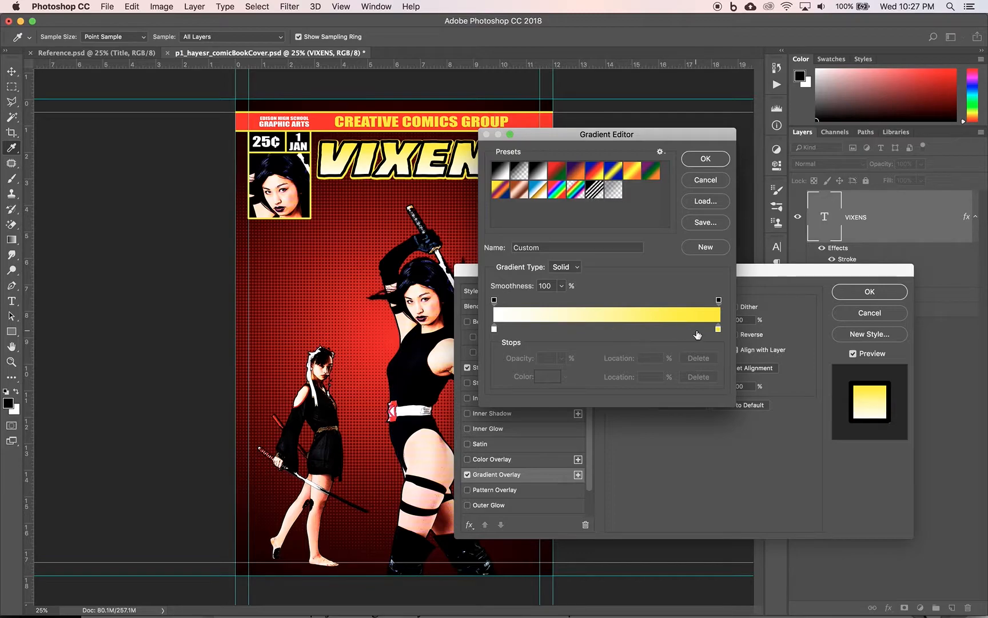
{"action": "left_click", "coordinate": [718, 329]}
{"action": "left_click_drag", "start_coordinate": [629, 327], "coordinate": [593, 328]}
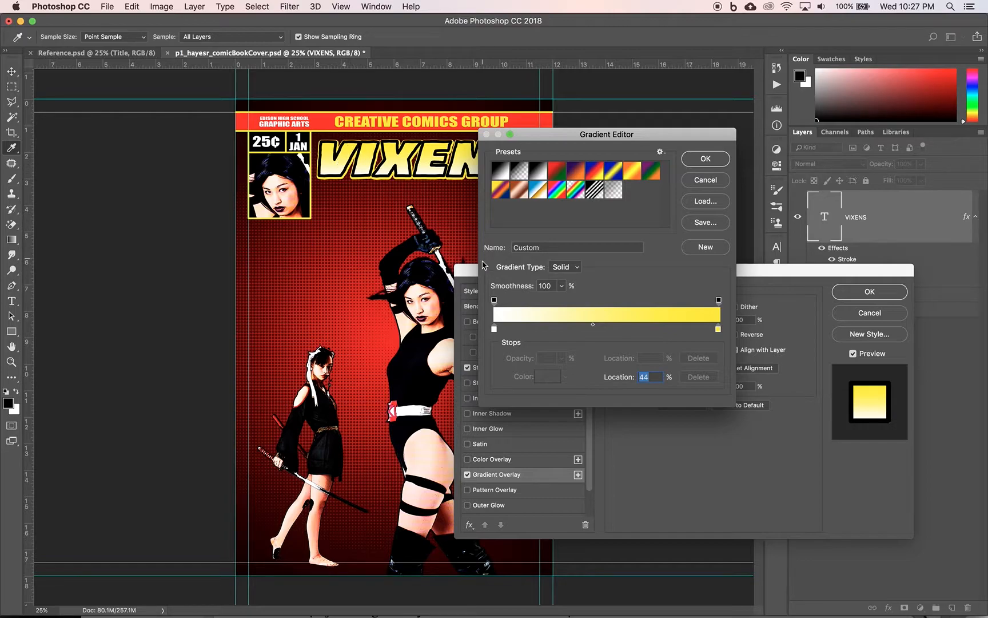
{"action": "left_click_drag", "start_coordinate": [593, 327], "coordinate": [573, 327]}
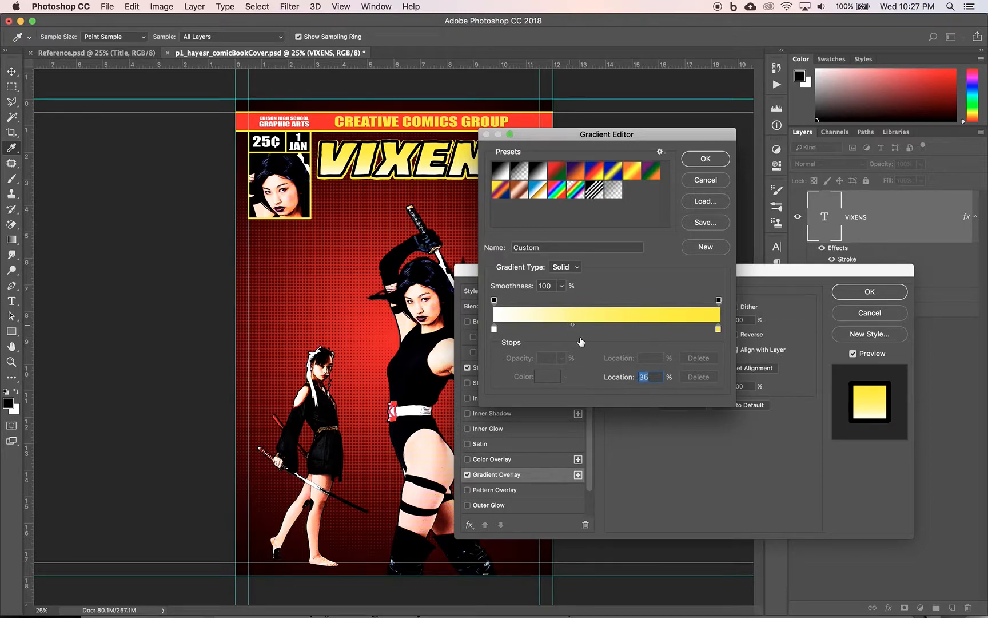
{"action": "double_click", "coordinate": [642, 376]}
{"action": "type", "text": "35"}
{"action": "left_click", "coordinate": [706, 159]}
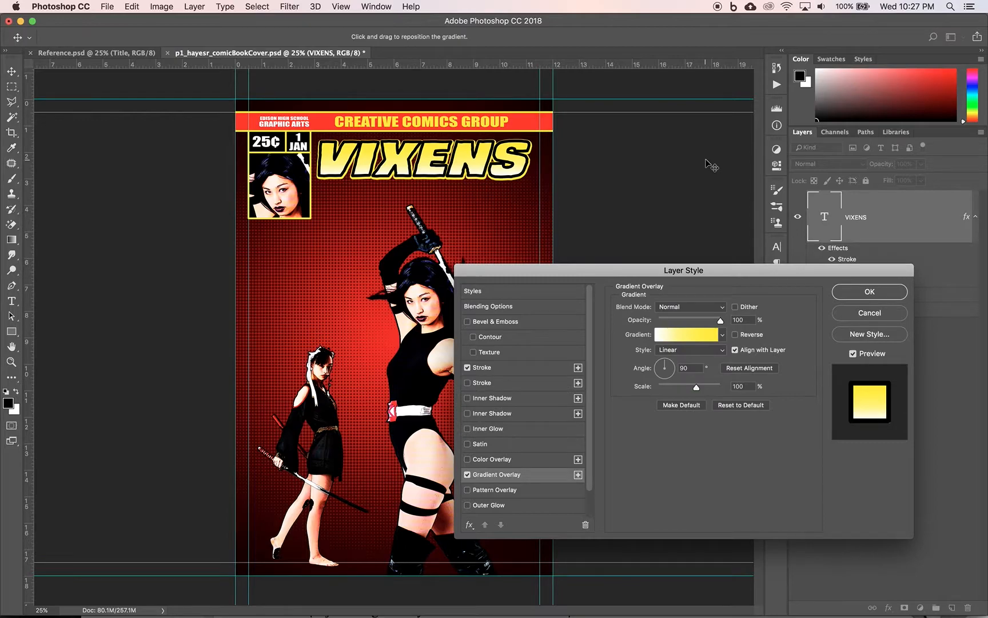
{"action": "left_click", "coordinate": [849, 296]}
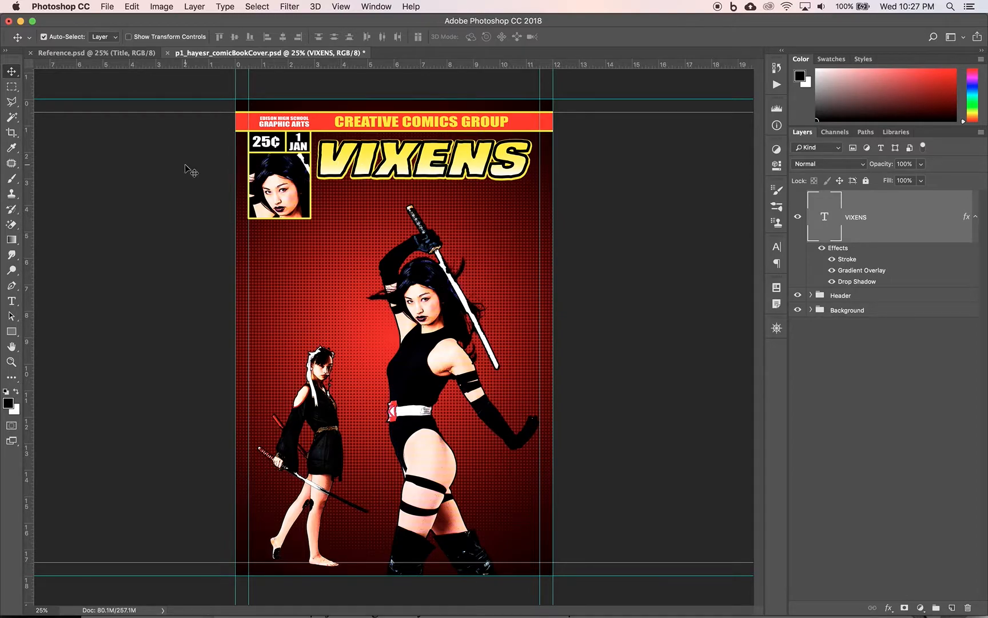
Step: Set the vertical scale of the letter V in the VIXENS title to 125%
{"action": "left_click", "coordinate": [11, 301]}
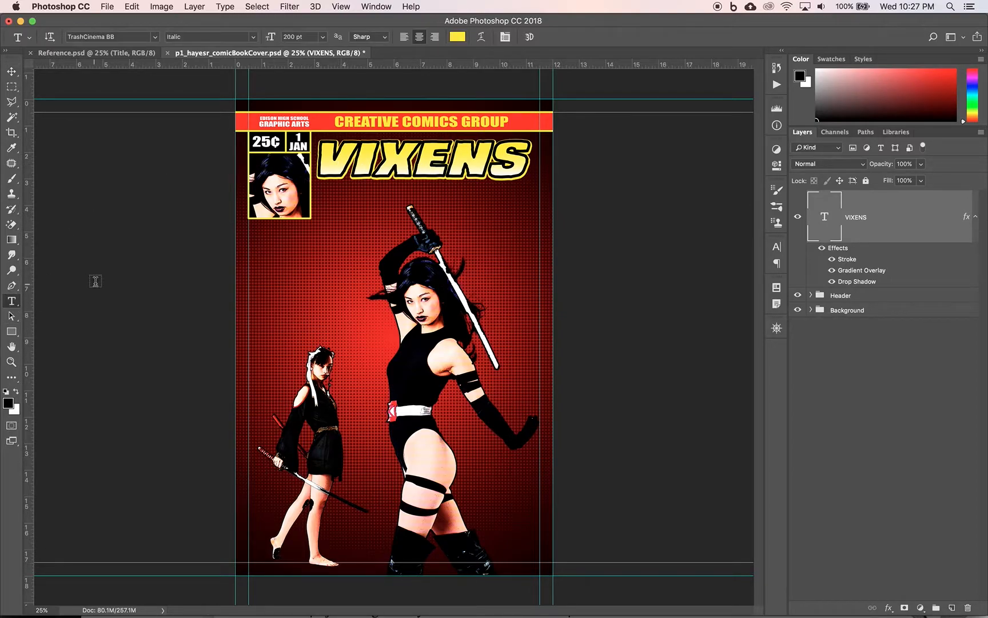
{"action": "left_click", "coordinate": [351, 161]}
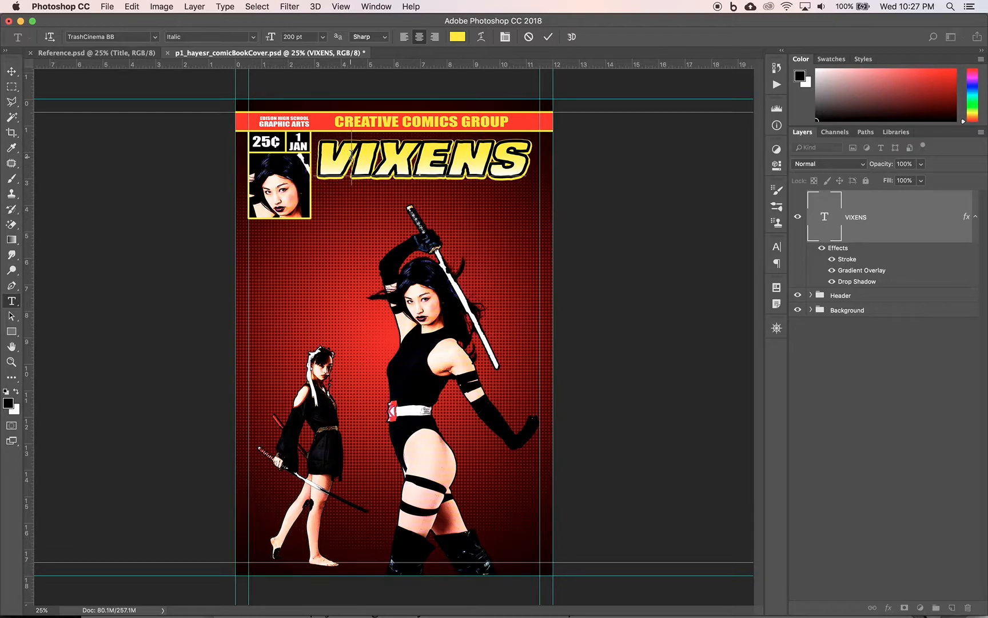
{"action": "left_click_drag", "start_coordinate": [353, 156], "coordinate": [314, 154]}
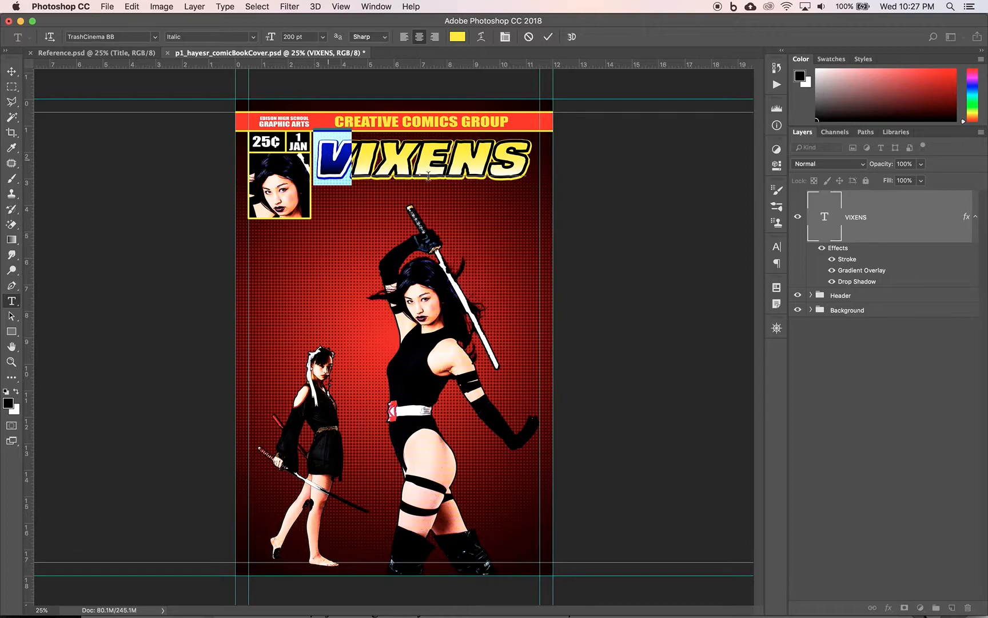
{"action": "left_click", "coordinate": [777, 249]}
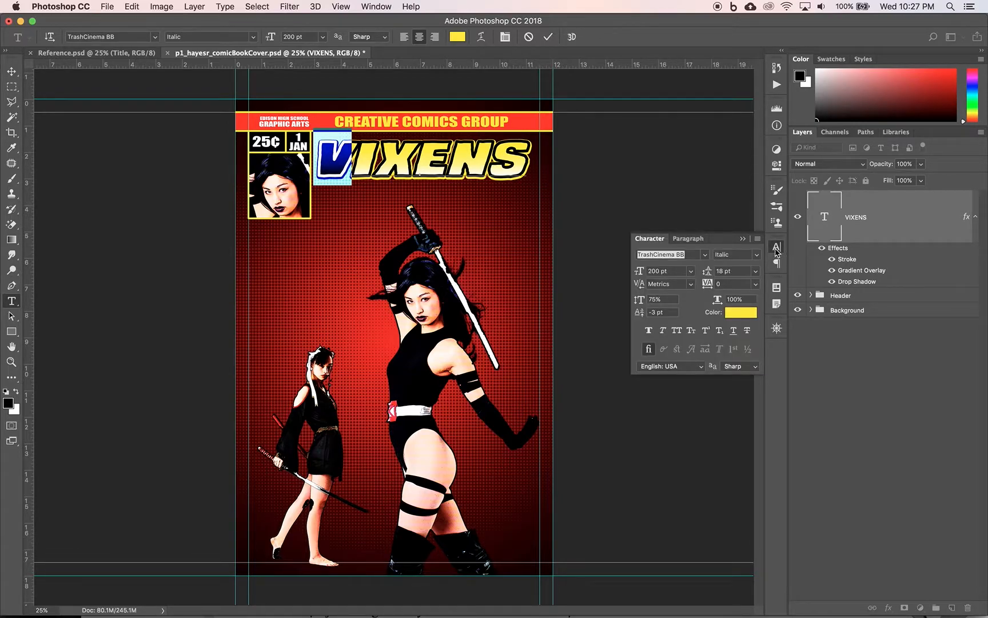
{"action": "left_click", "coordinate": [652, 299]}
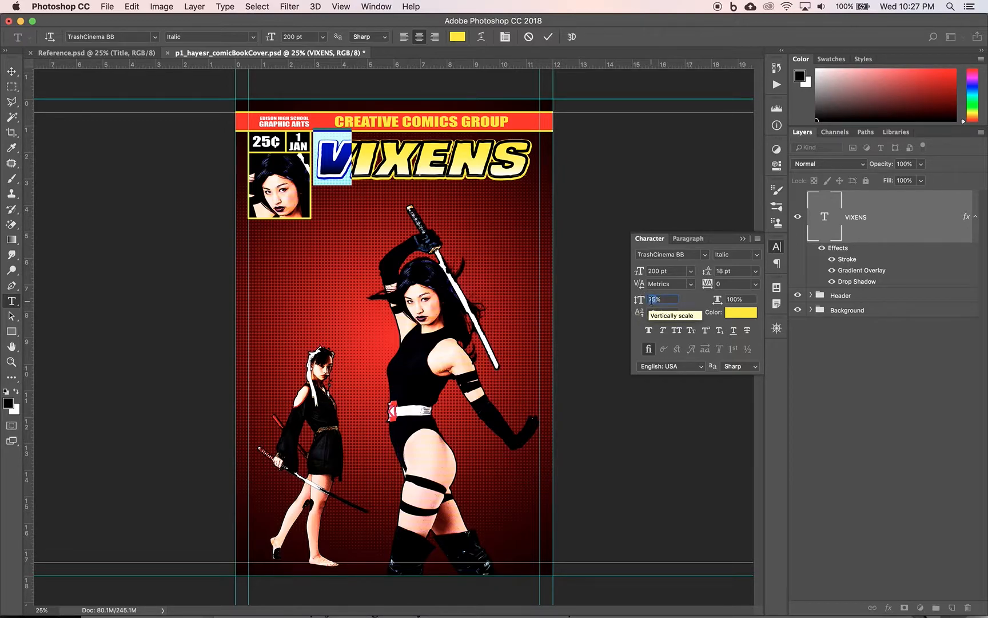
{"action": "key", "text": "Tab"}
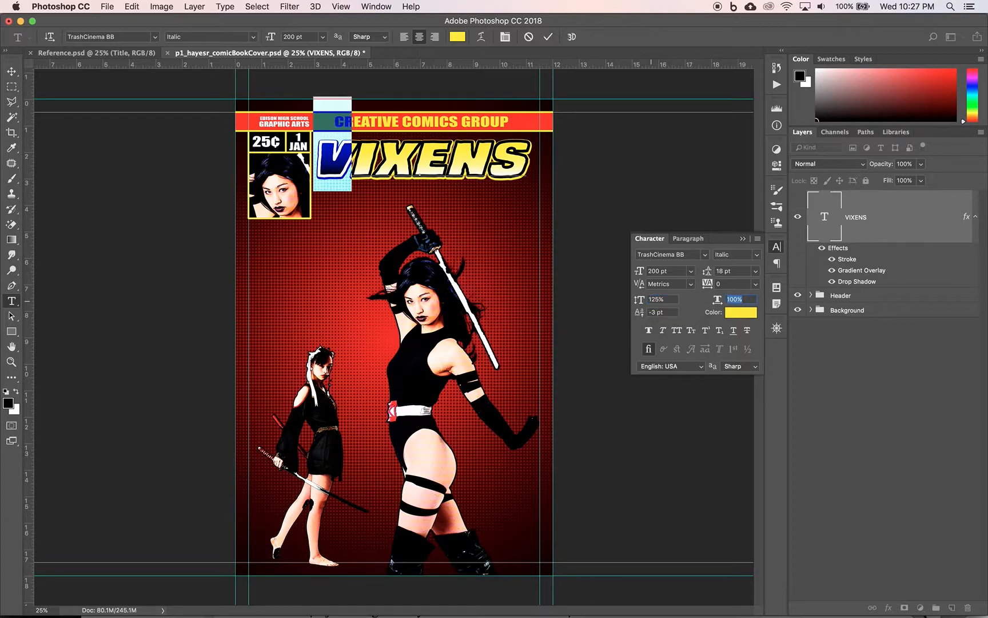
Step: Move the VIXENS title down so the tall V sits just below the CREATIVE COMICS GROUP banner
{"action": "left_click", "coordinate": [12, 71]}
{"action": "left_click_drag", "start_coordinate": [366, 167], "coordinate": [366, 187]}
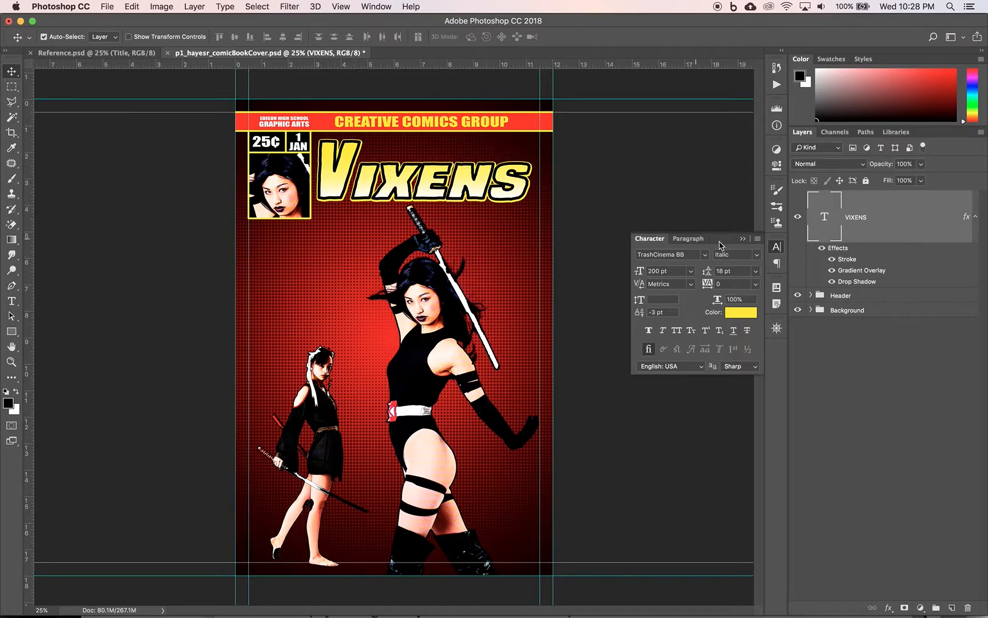
{"action": "left_click", "coordinate": [742, 240]}
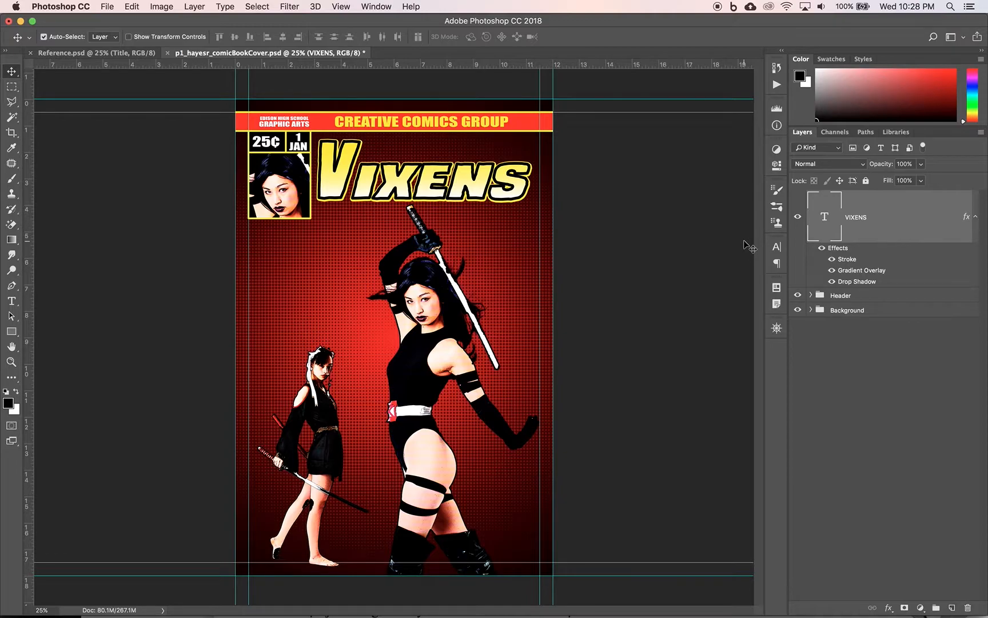
Step: Check the tagline in the reference cover and start a new text layer below the VIXENS title with EARTH'S DEADLIE
{"action": "left_click", "coordinate": [80, 56]}
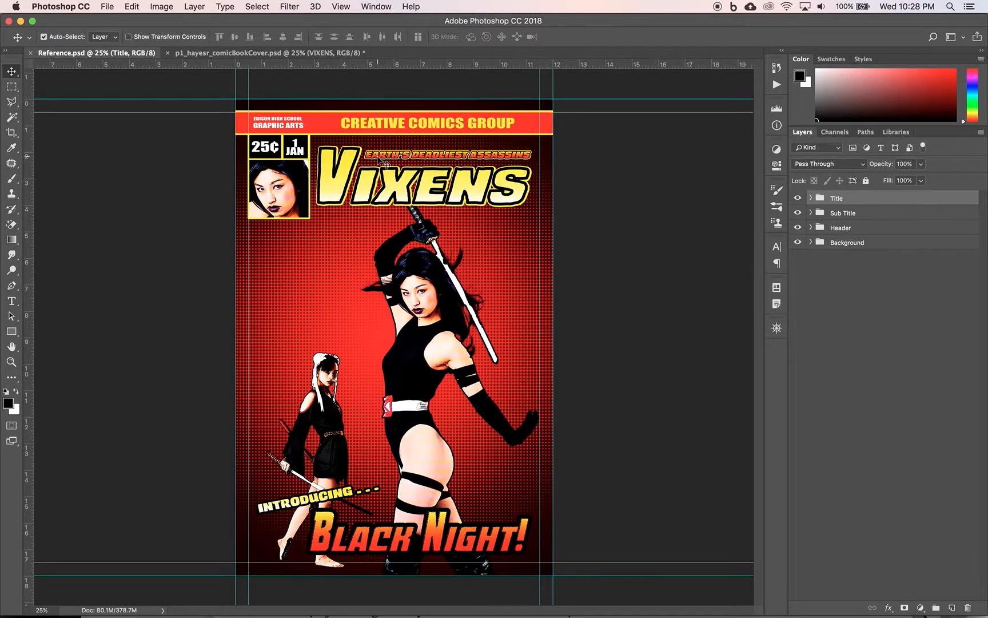
{"action": "left_click", "coordinate": [271, 55]}
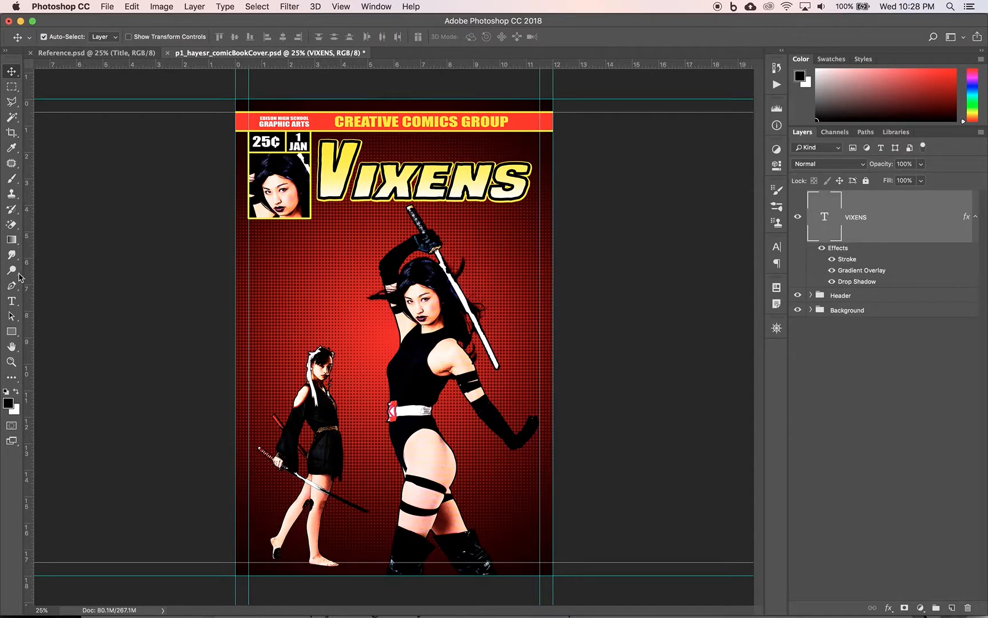
{"action": "left_click", "coordinate": [11, 302]}
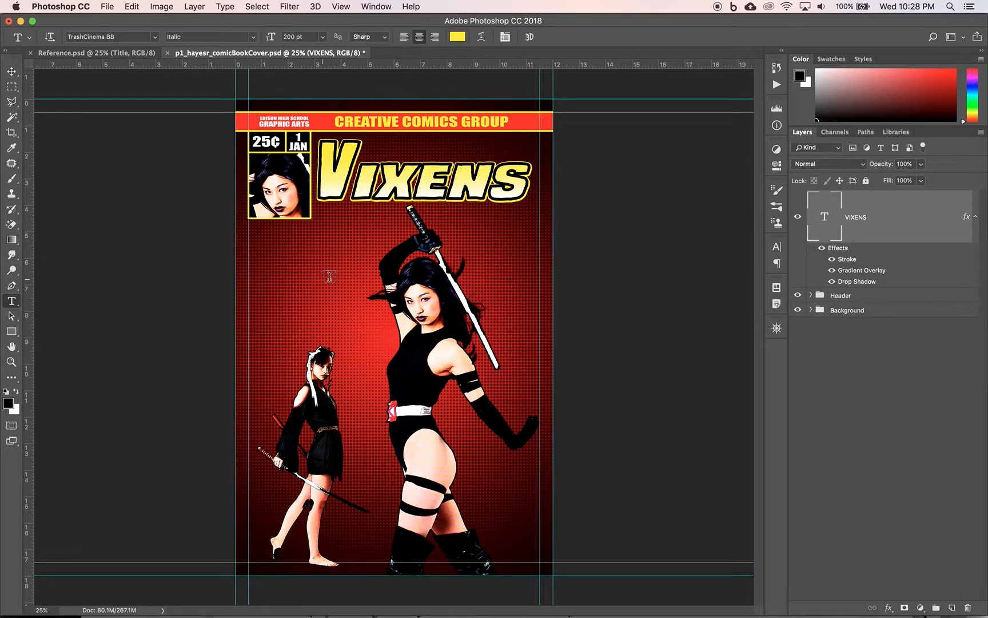
{"action": "left_click", "coordinate": [342, 250]}
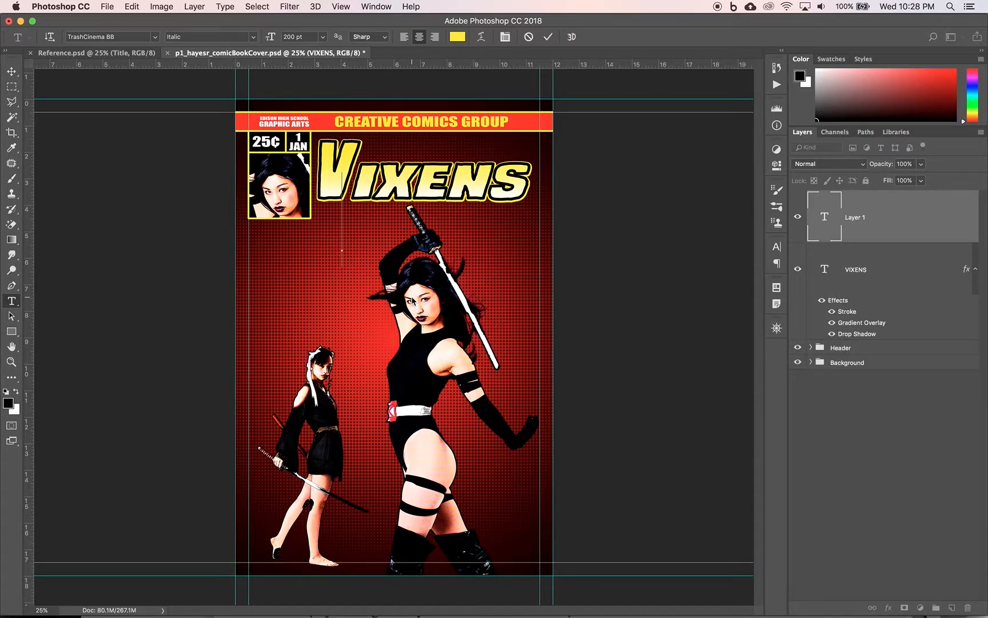
{"action": "type", "text": "EA"}
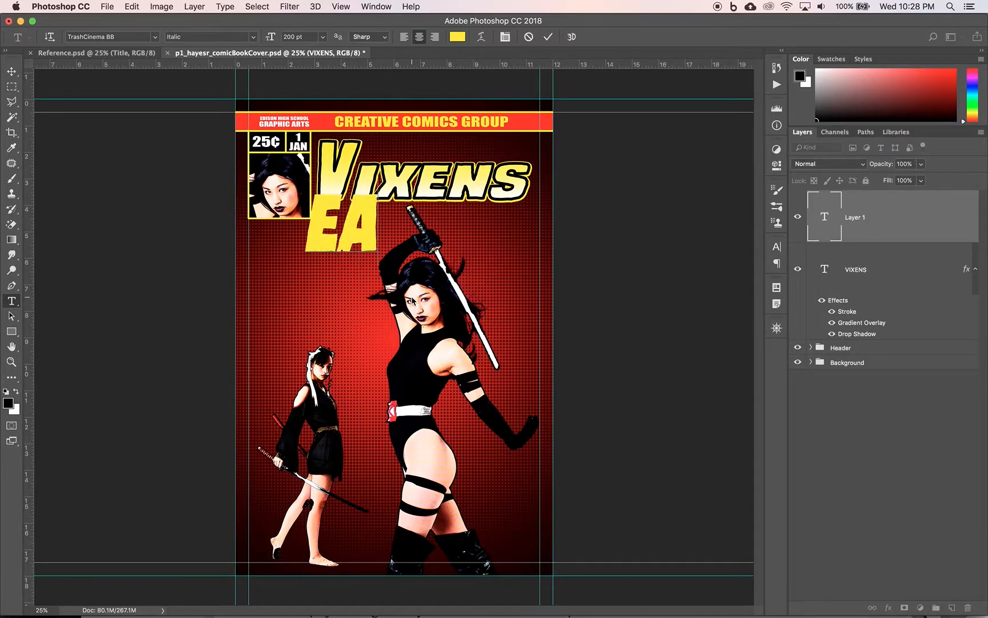
{"action": "type", "text": "RTH'S"}
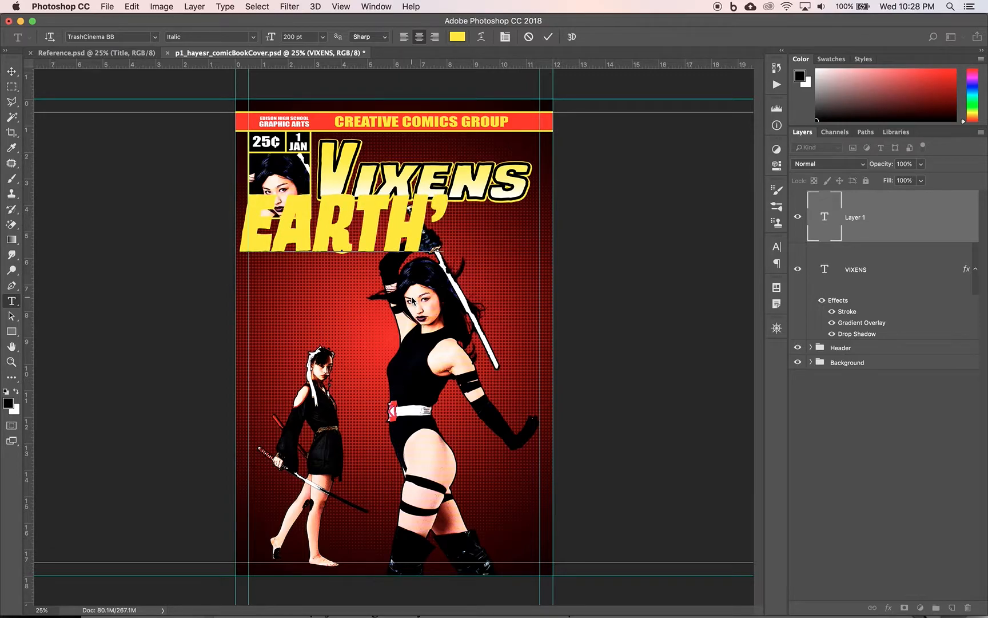
{"action": "type", "text": " D"}
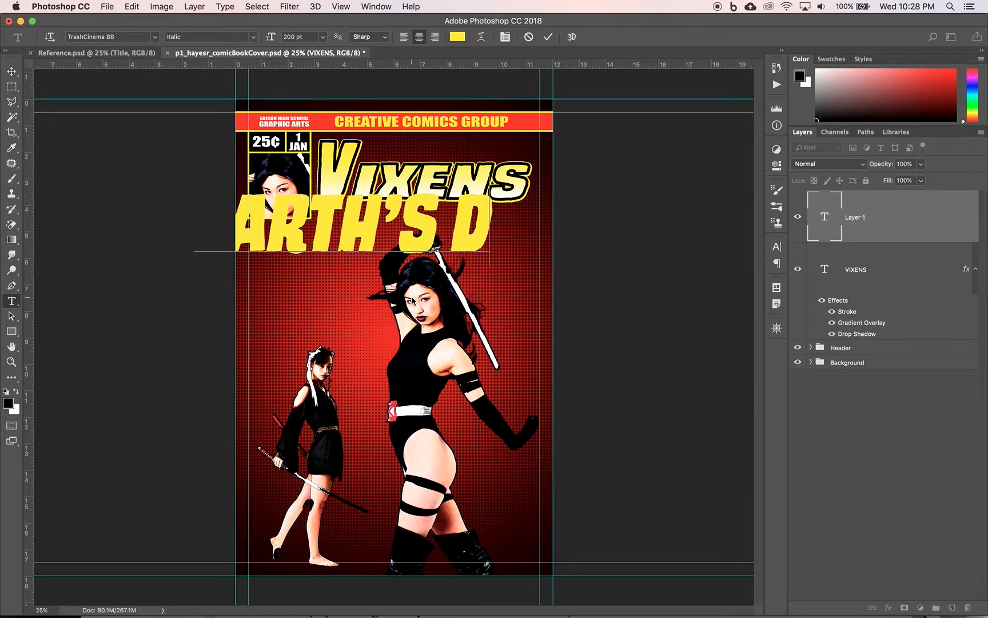
{"action": "type", "text": "EADLIE"}
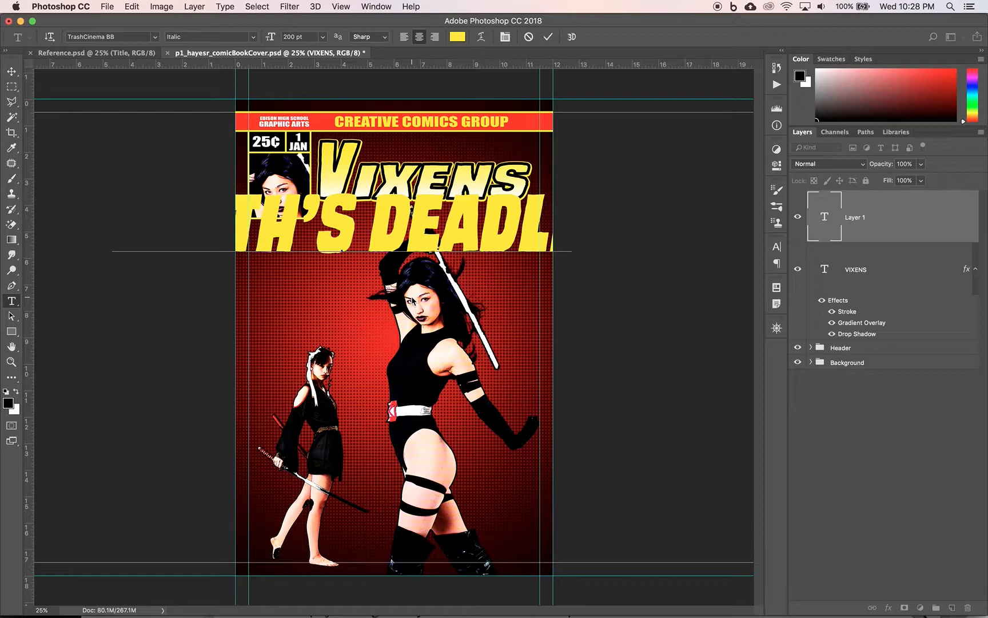
Step: Reduce the new text to 24 pt and complete it to read EARTH'S DEADLIEST ASSASSINS
{"action": "key", "text": "super+a"}
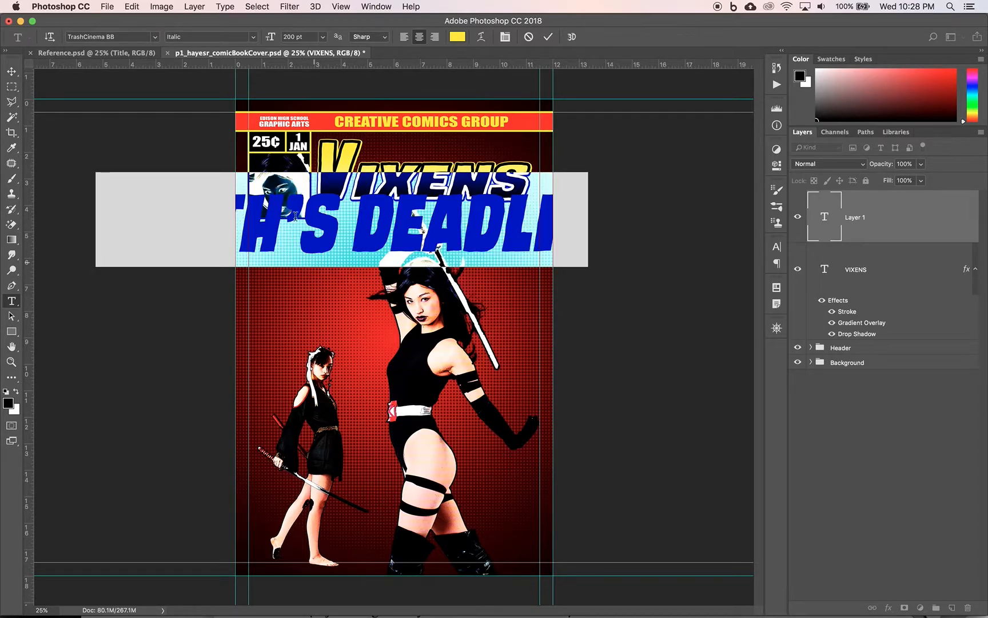
{"action": "left_click", "coordinate": [323, 36]}
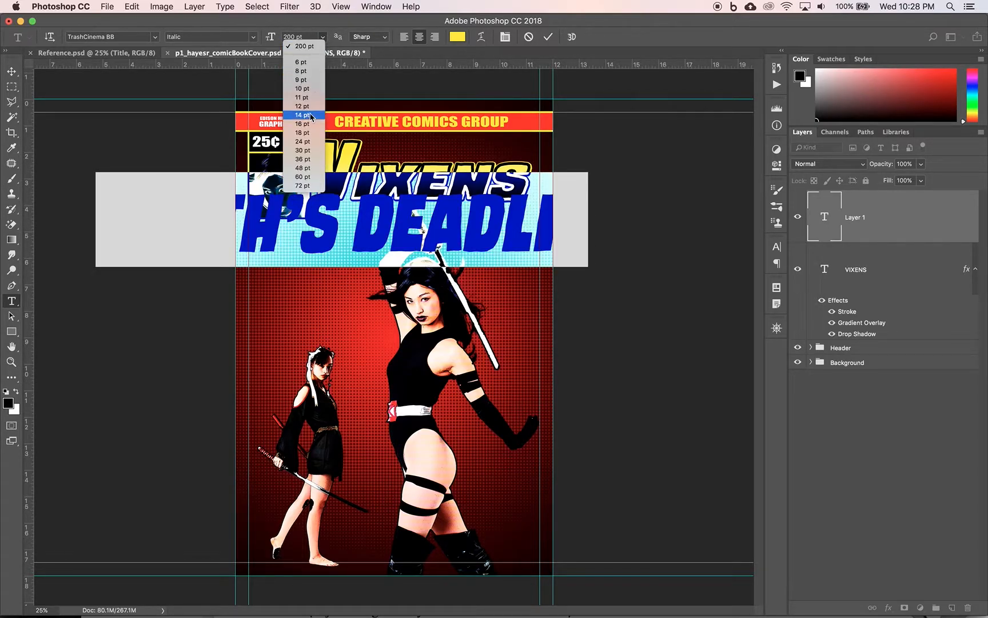
{"action": "left_click", "coordinate": [303, 141]}
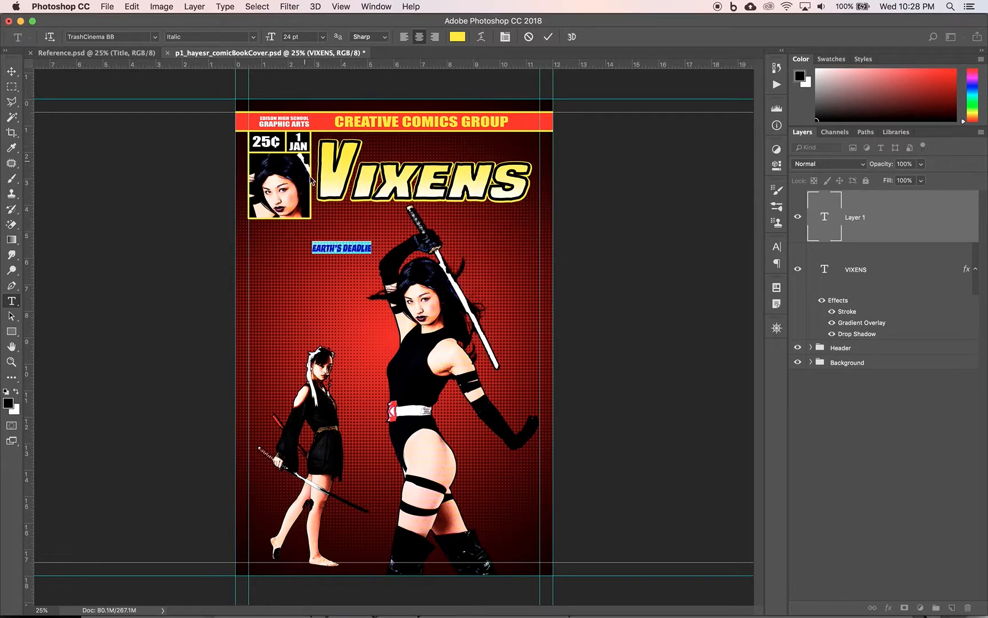
{"action": "left_click", "coordinate": [361, 246]}
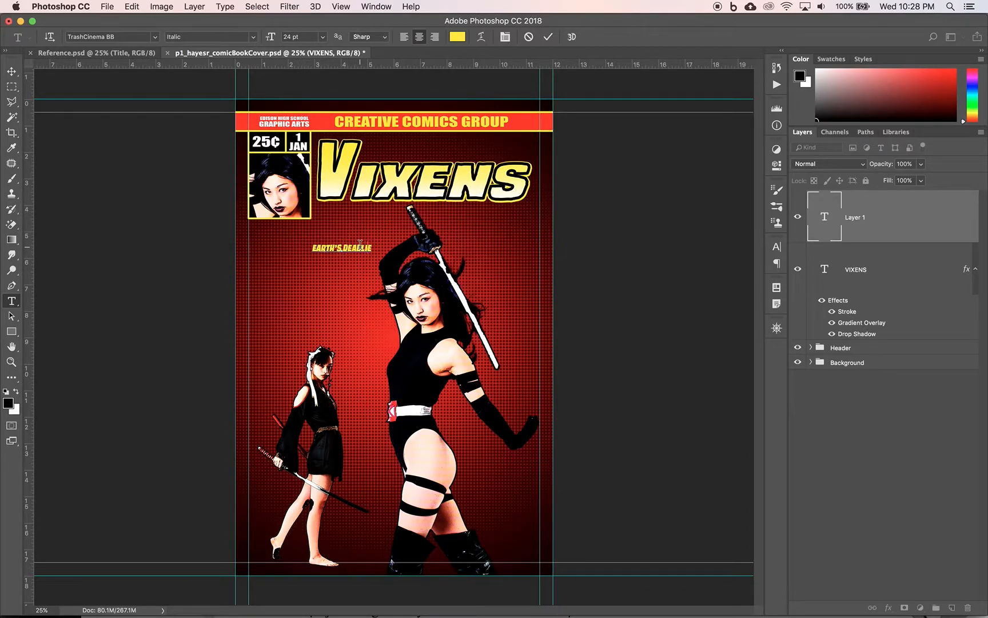
{"action": "type", "text": "ST ASSASSINS"}
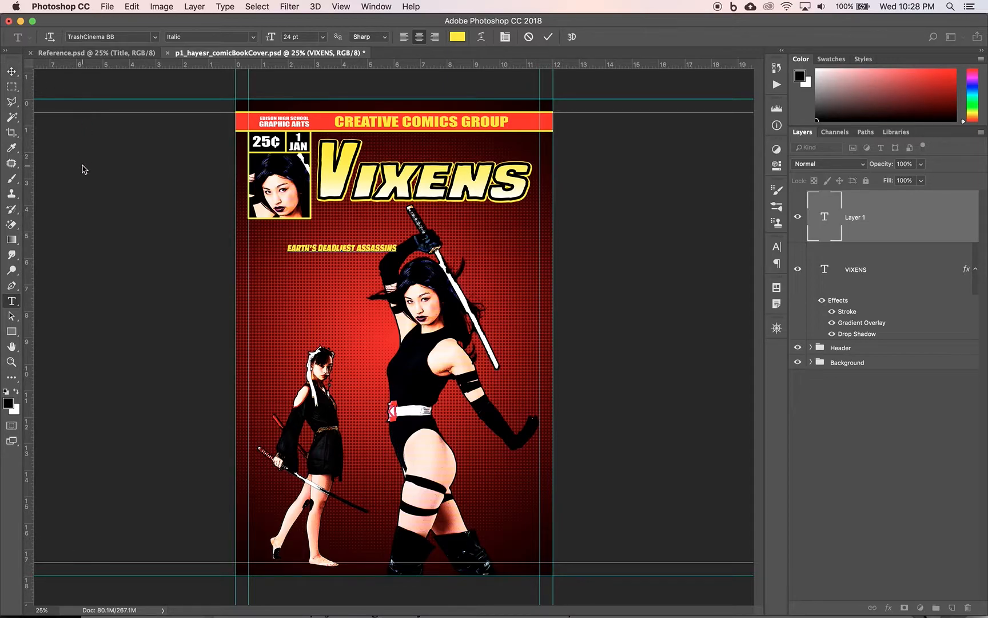
Step: Enlarge the EARTH'S DEADLIEST ASSASSINS tagline to 36 pt and move it above the smaller IXENS letters, beside the tall V
{"action": "left_click", "coordinate": [323, 253]}
{"action": "left_click_drag", "start_coordinate": [323, 251], "coordinate": [323, 251]}
{"action": "triple_click", "coordinate": [323, 252]}
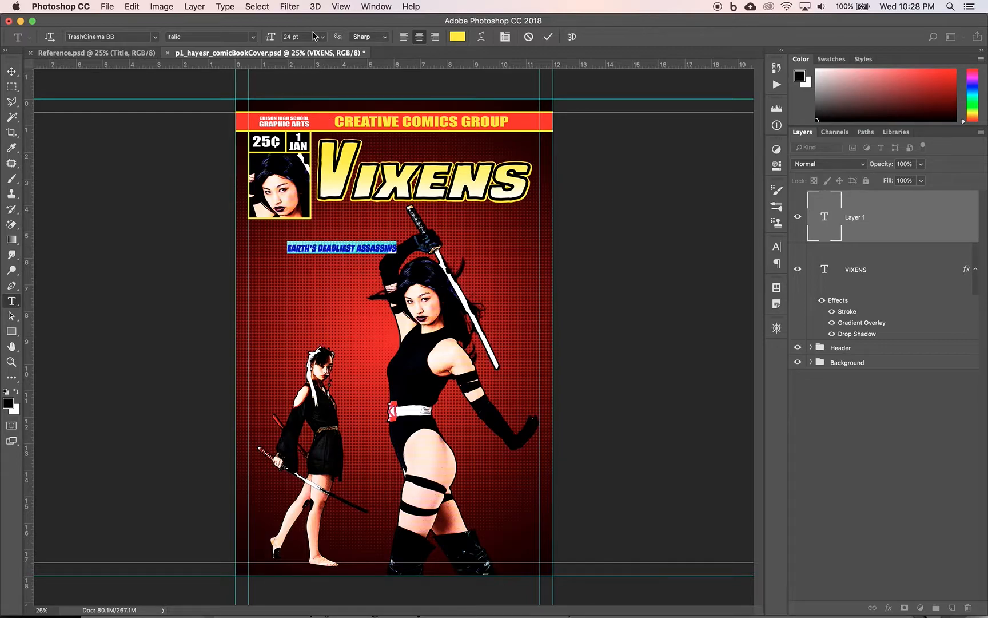
{"action": "left_click", "coordinate": [322, 37]}
{"action": "left_click", "coordinate": [322, 37]}
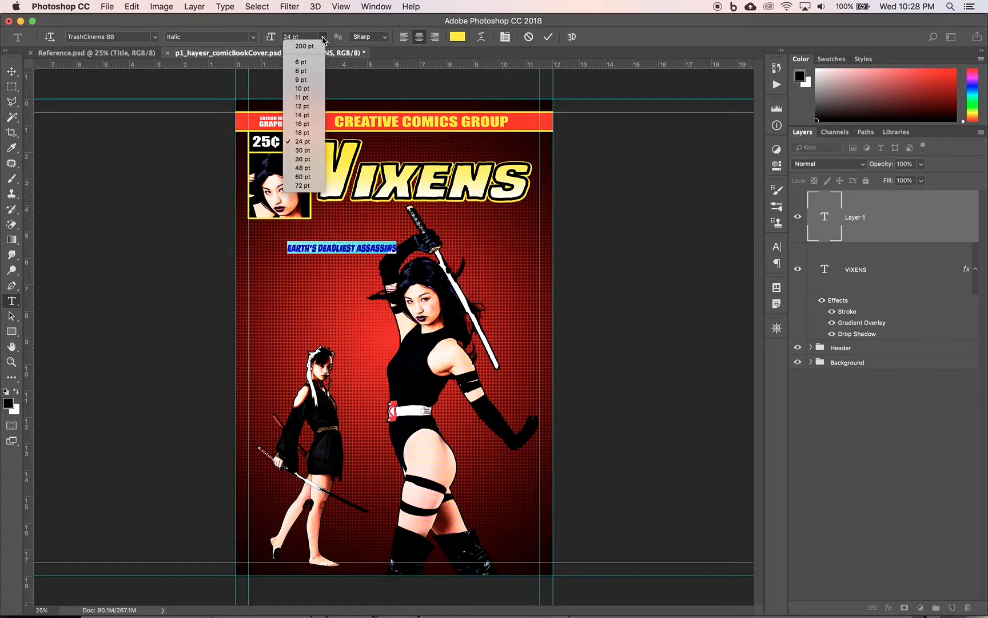
{"action": "left_click", "coordinate": [309, 159]}
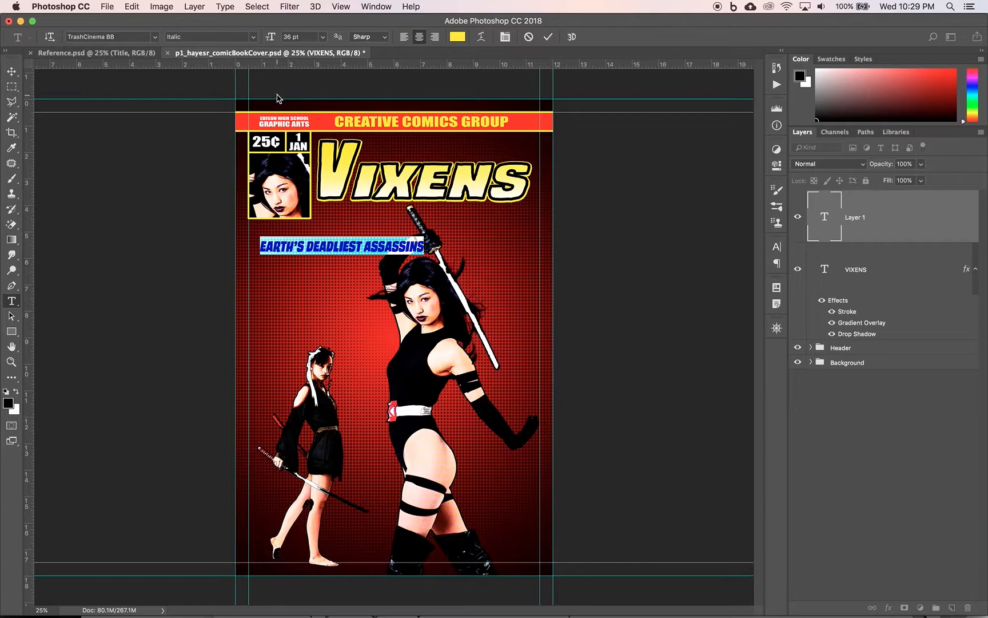
{"action": "left_click", "coordinate": [11, 71]}
{"action": "left_click_drag", "start_coordinate": [298, 254], "coordinate": [403, 162]}
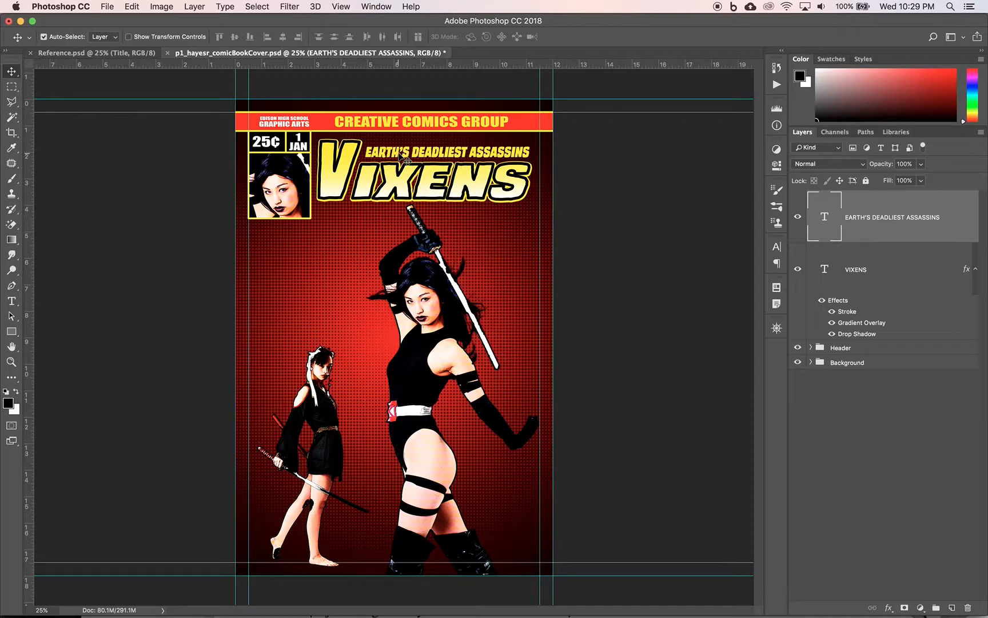
Step: Add a stroke layer effect to the EARTH'S DEADLIEST ASSASSINS tagline and set its size to 20 px
{"action": "double_click", "coordinate": [951, 232]}
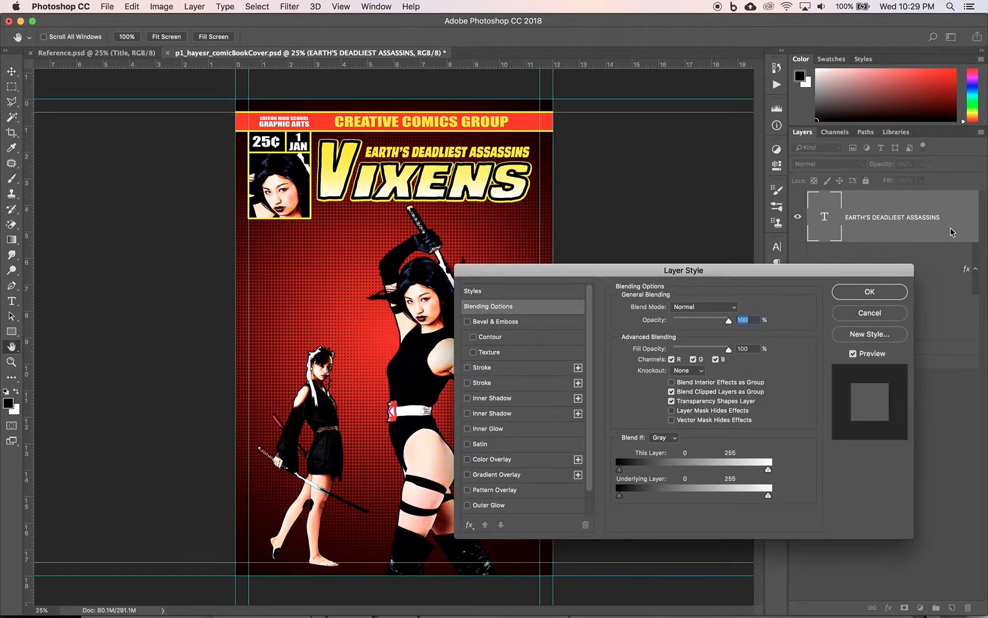
{"action": "left_click", "coordinate": [489, 369]}
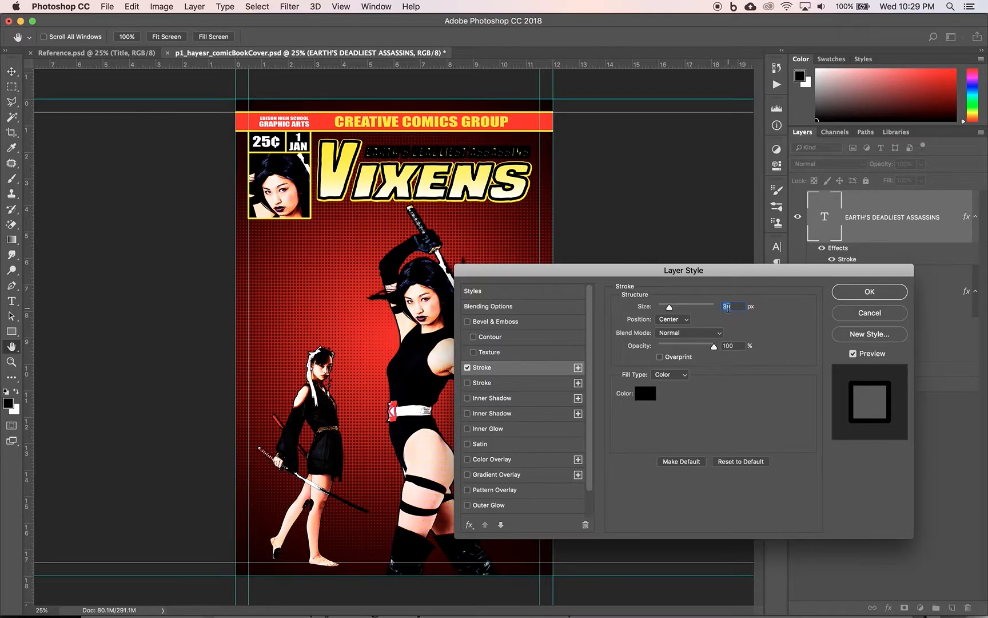
{"action": "type", "text": "20"}
{"action": "key", "text": "Tab"}
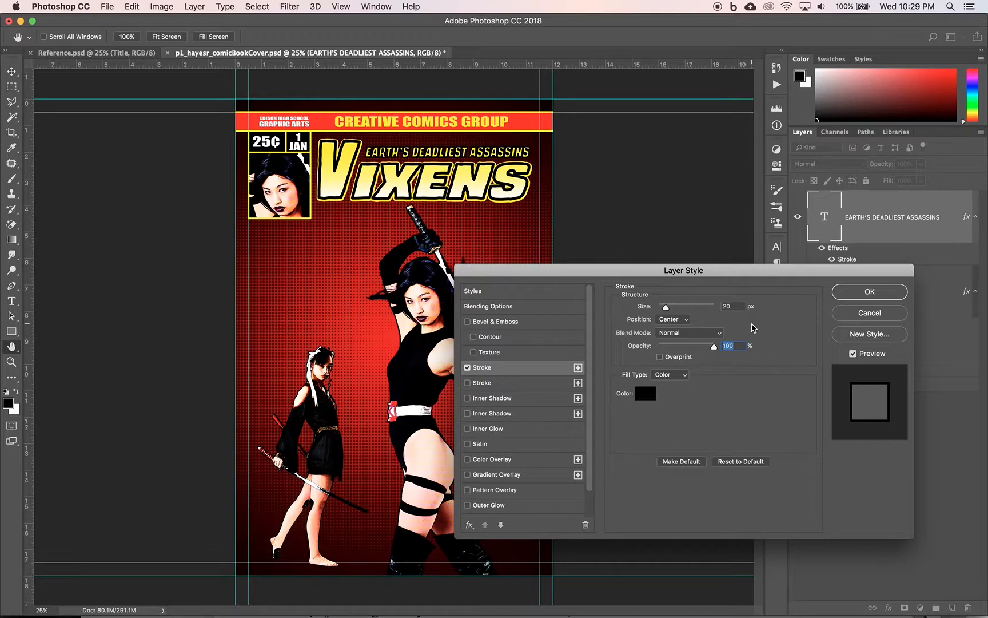
Step: Colour the tagline's stroke yellow with hue 55, saturation 100% and brightness 100%
{"action": "left_click", "coordinate": [642, 395]}
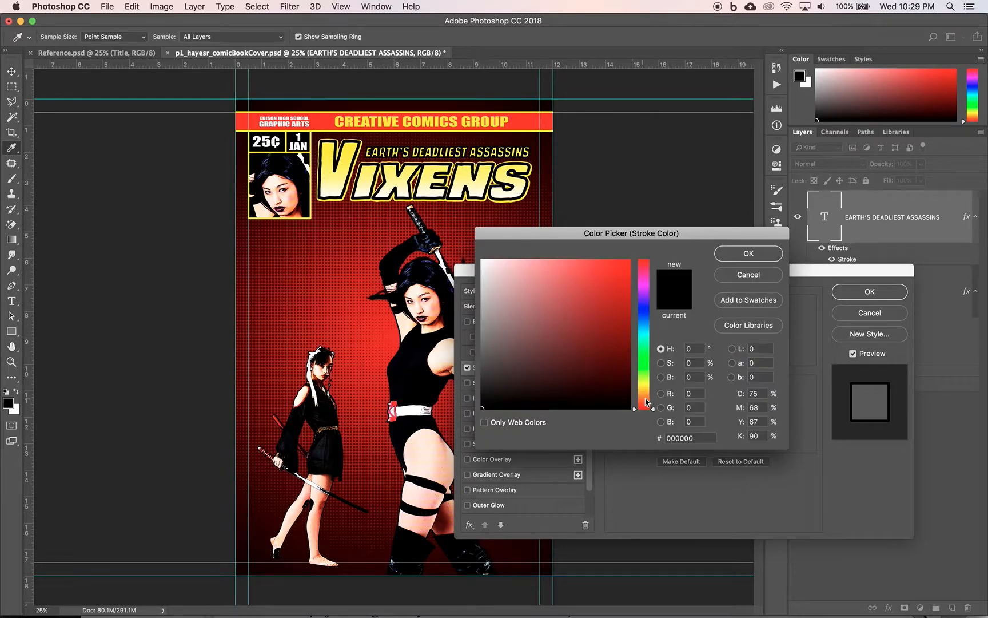
{"action": "left_click", "coordinate": [692, 348]}
{"action": "type", "text": "55"}
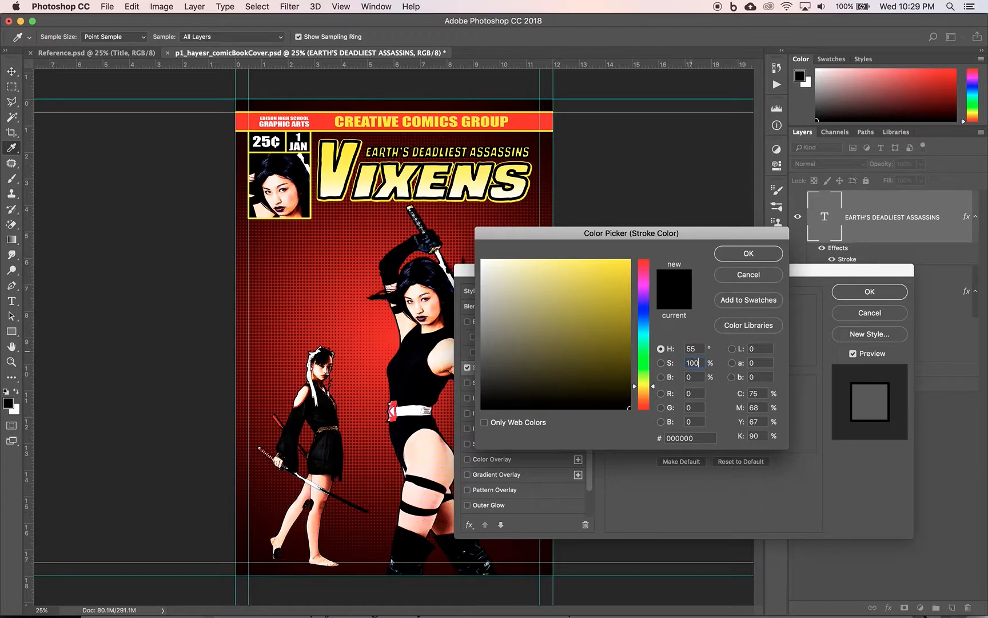
{"action": "type", "text": "100"}
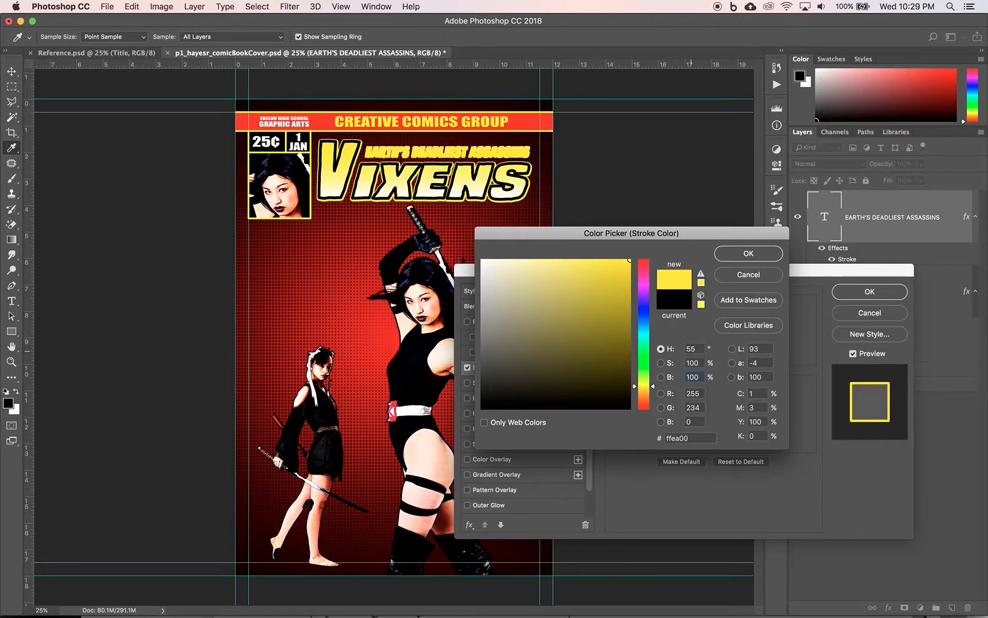
{"action": "left_click", "coordinate": [752, 256]}
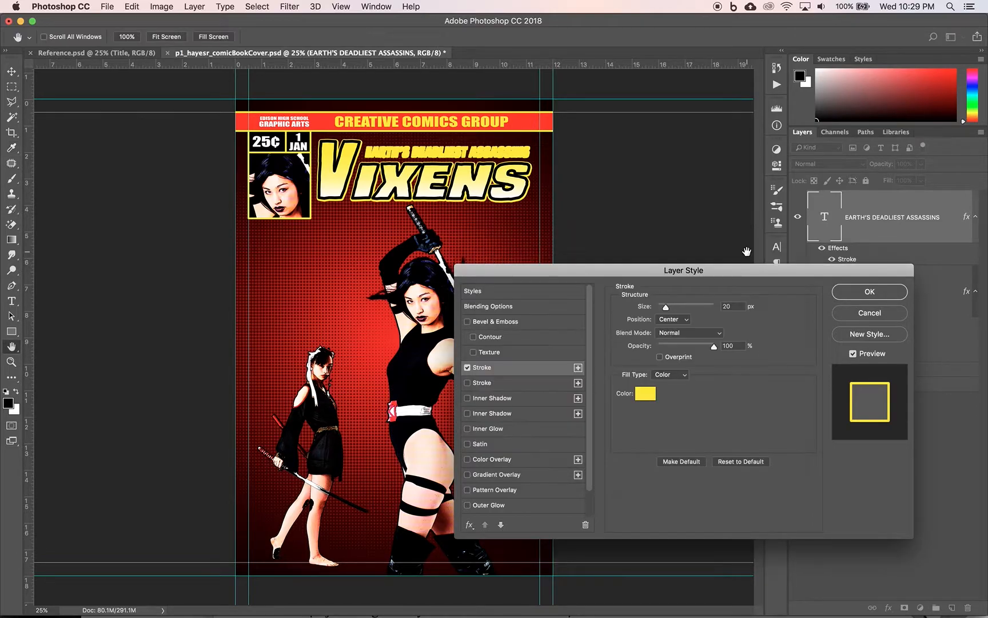
Step: Position the tagline's yellow stroke Outside and keep its colour at pure yellow ffea00
{"action": "left_click", "coordinate": [687, 319]}
{"action": "left_click", "coordinate": [673, 303]}
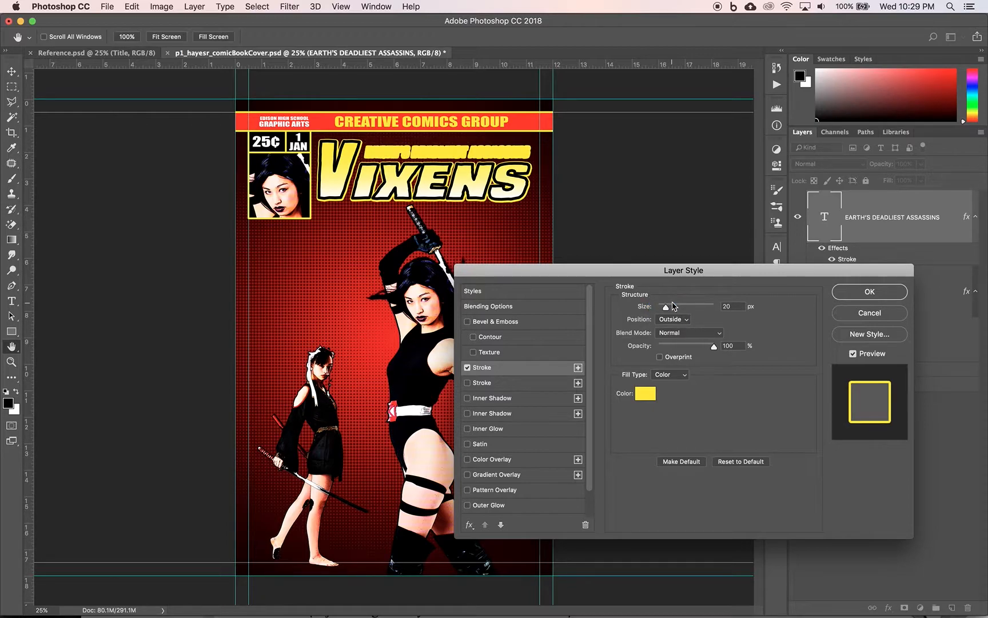
{"action": "left_click", "coordinate": [645, 394]}
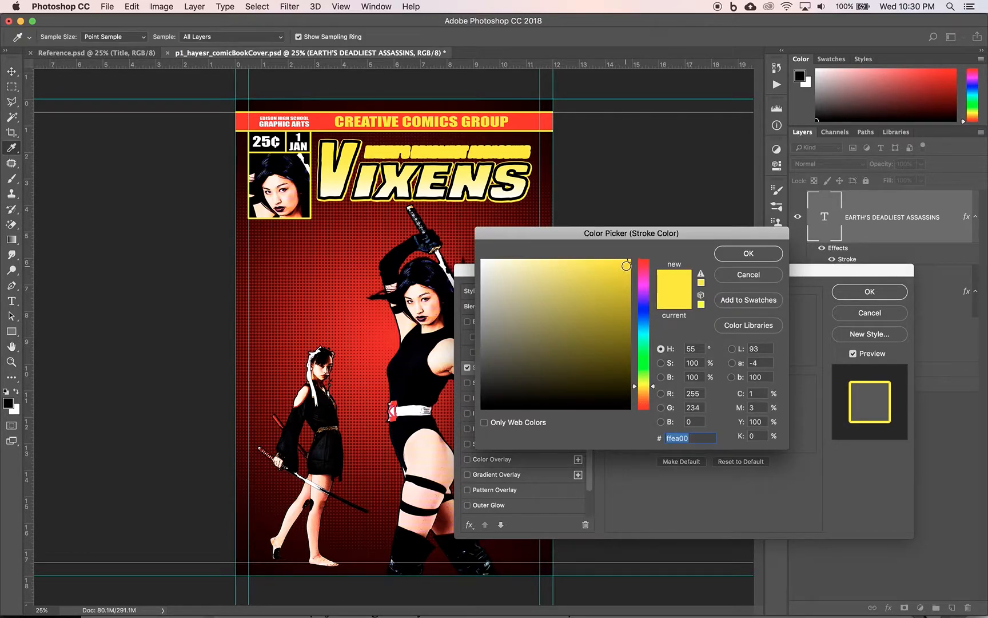
{"action": "mouse_move", "coordinate": [629, 261]}
{"action": "left_mouse_down"}
{"action": "mouse_move", "coordinate": [622, 370]}
{"action": "mouse_move", "coordinate": [633, 413]}
{"action": "mouse_move", "coordinate": [624, 343]}
{"action": "mouse_move", "coordinate": [635, 252]}
{"action": "left_mouse_up"}
{"action": "left_click", "coordinate": [753, 255]}
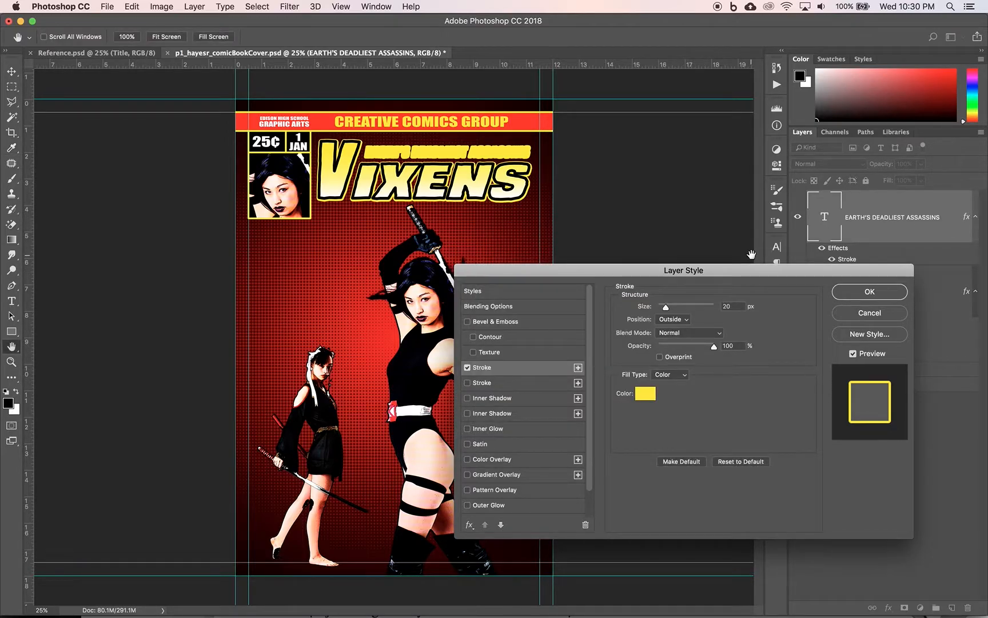
Step: Add a second stroke to the tagline at 10 px in black (000000) and apply the layer style
{"action": "left_click", "coordinate": [467, 384]}
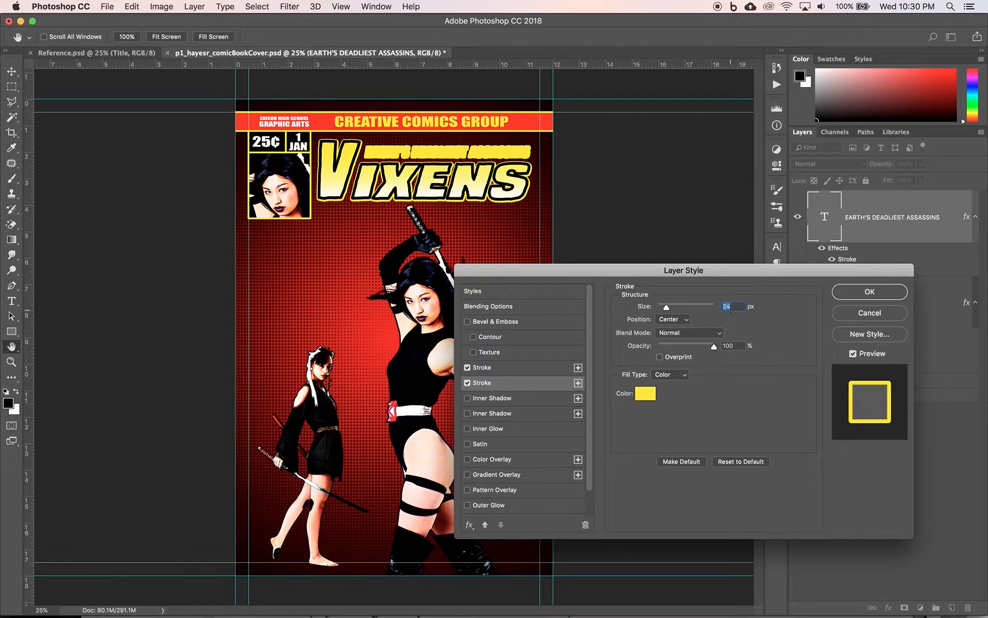
{"action": "type", "text": "10"}
{"action": "left_click", "coordinate": [646, 394]}
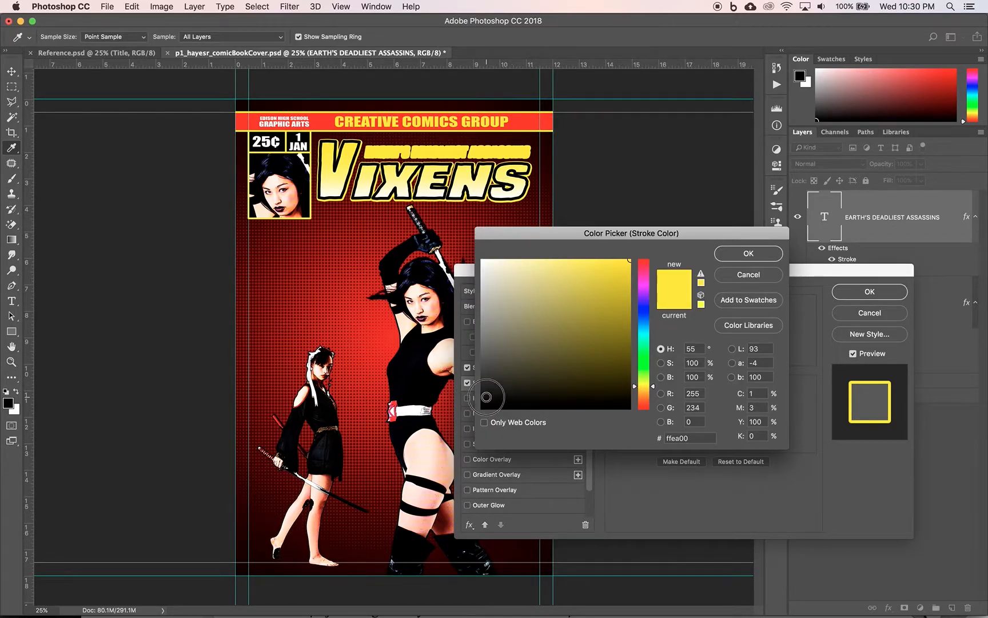
{"action": "left_click", "coordinate": [482, 408]}
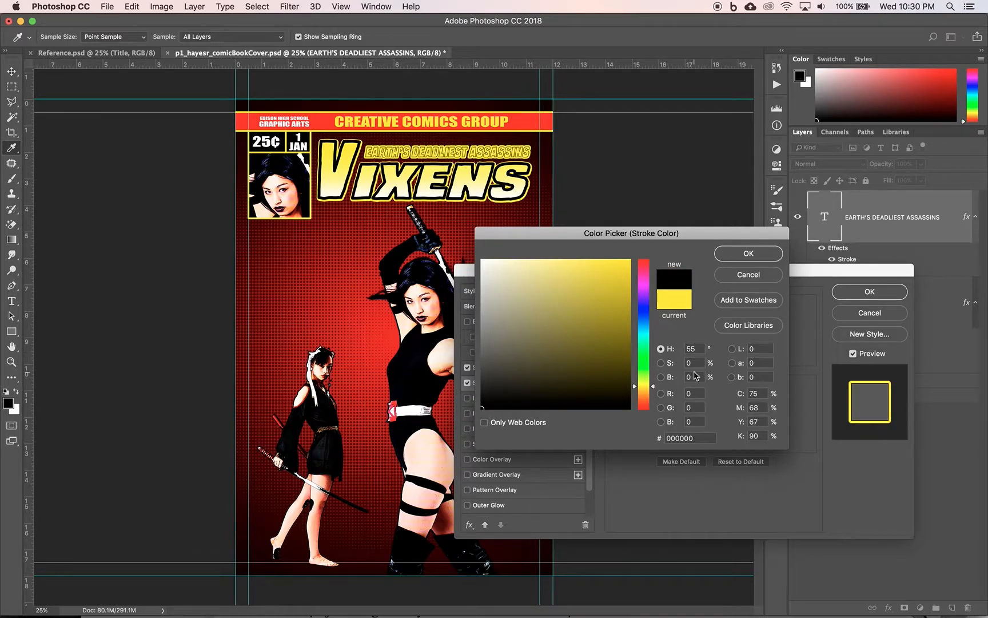
{"action": "left_click", "coordinate": [750, 252]}
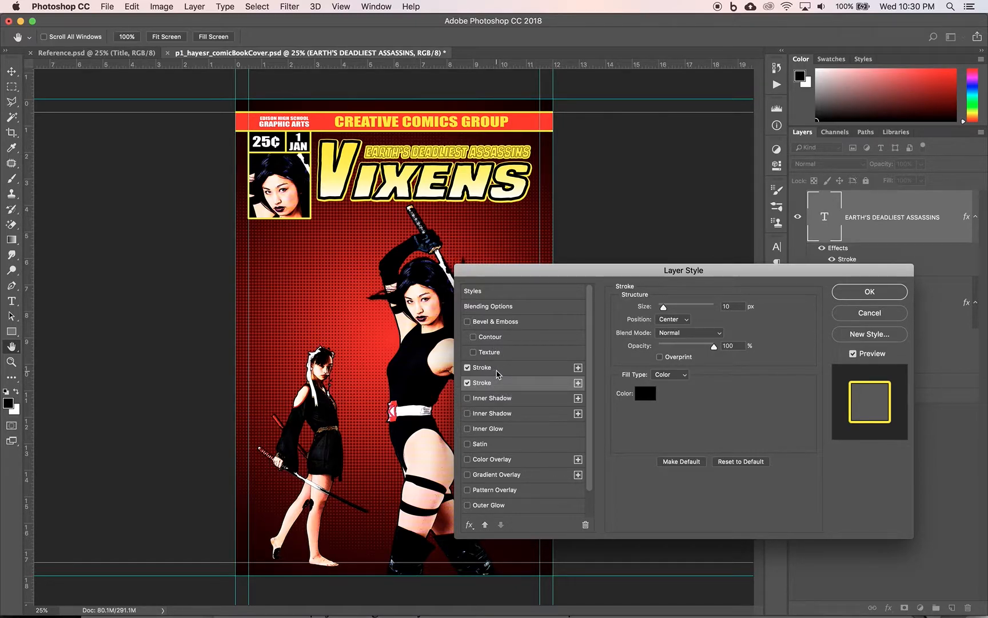
{"action": "left_click", "coordinate": [870, 291]}
Step: Check the reference cover, add a Gradient Overlay to the tagline and open its gradient for editing
{"action": "left_click", "coordinate": [132, 53]}
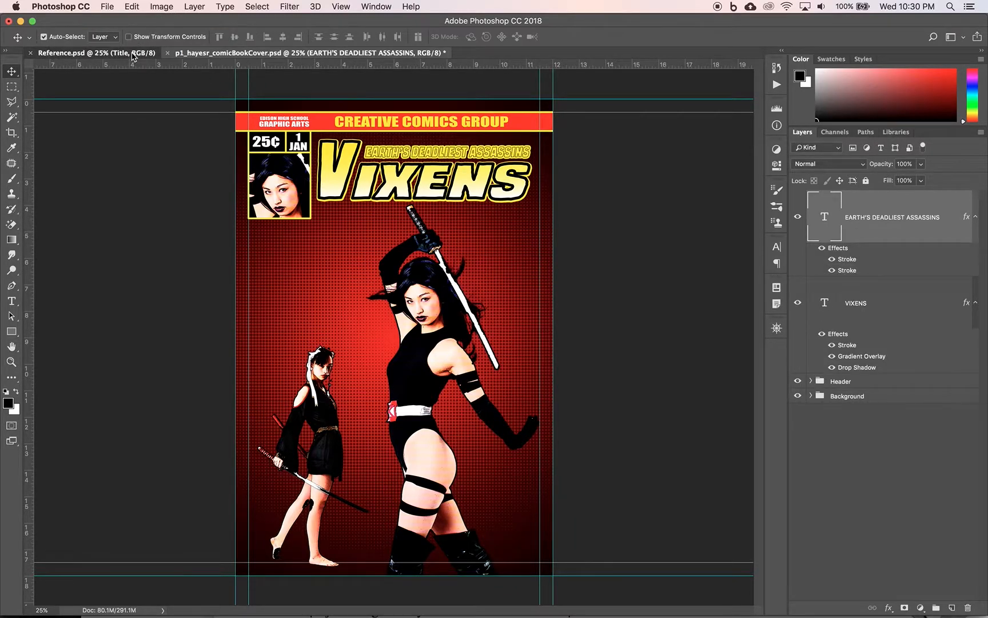
{"action": "left_click", "coordinate": [274, 53]}
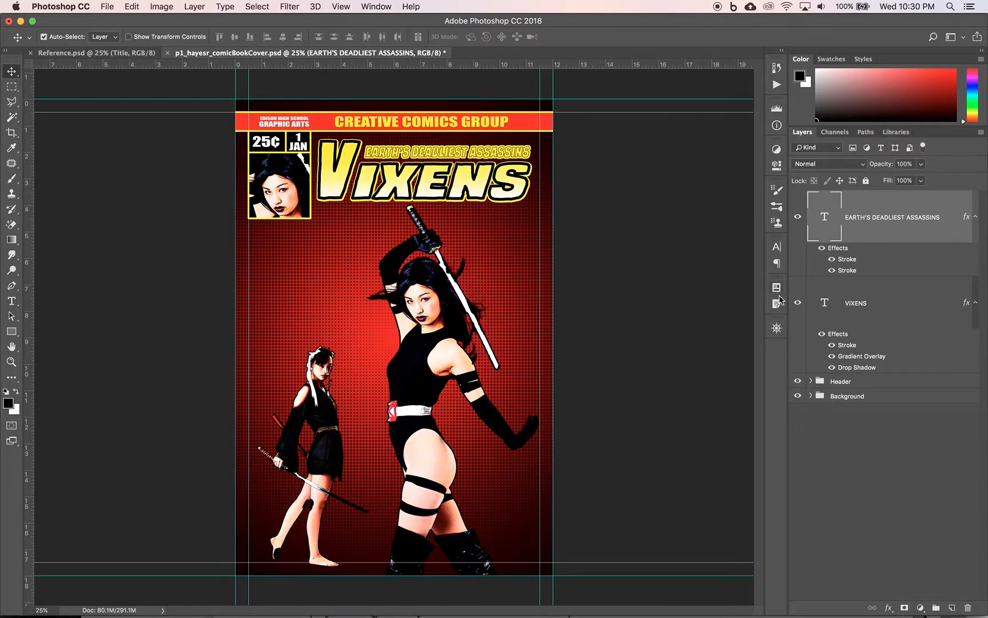
{"action": "double_click", "coordinate": [891, 233]}
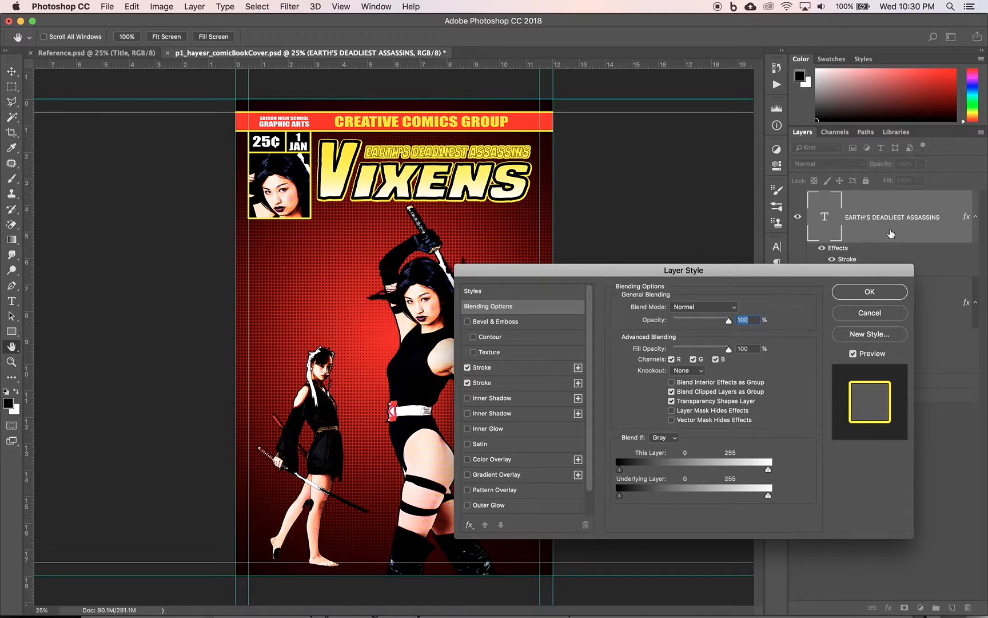
{"action": "scroll", "coordinate": [498, 433], "scroll_direction": "down", "scroll_amount": 2}
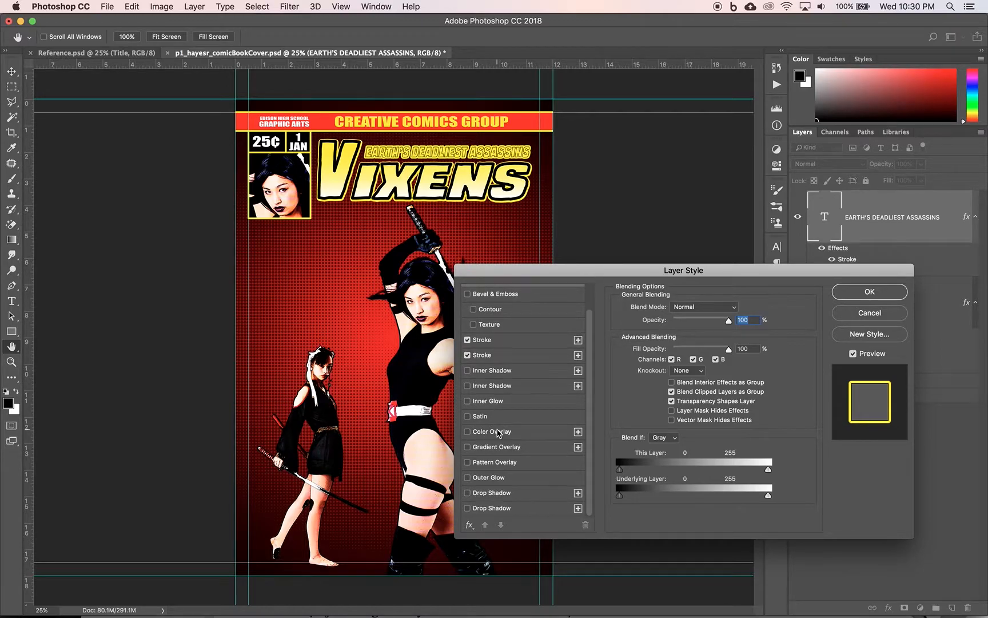
{"action": "left_click", "coordinate": [492, 454]}
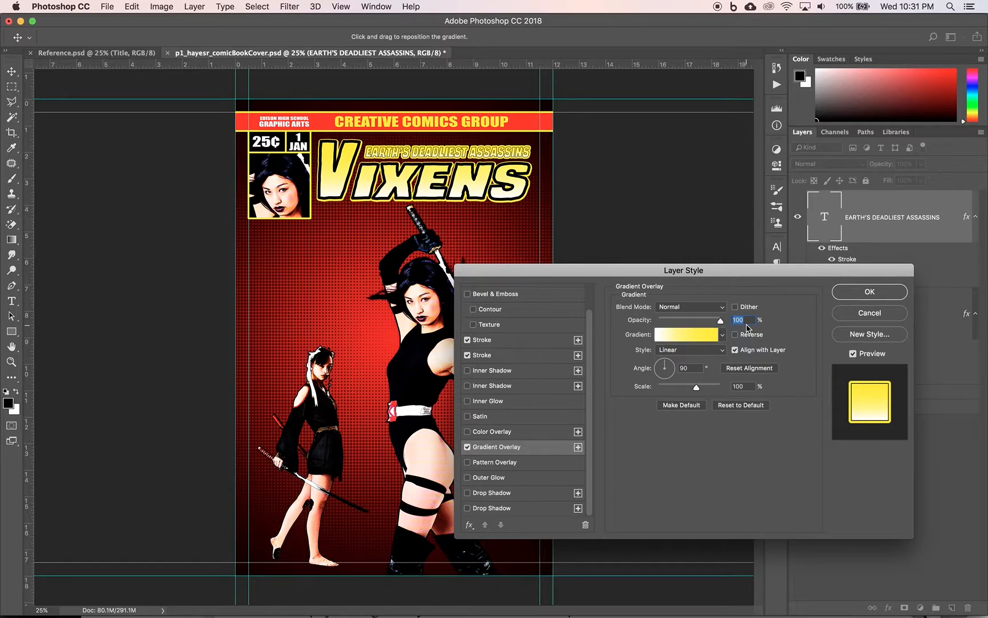
{"action": "left_click", "coordinate": [698, 336]}
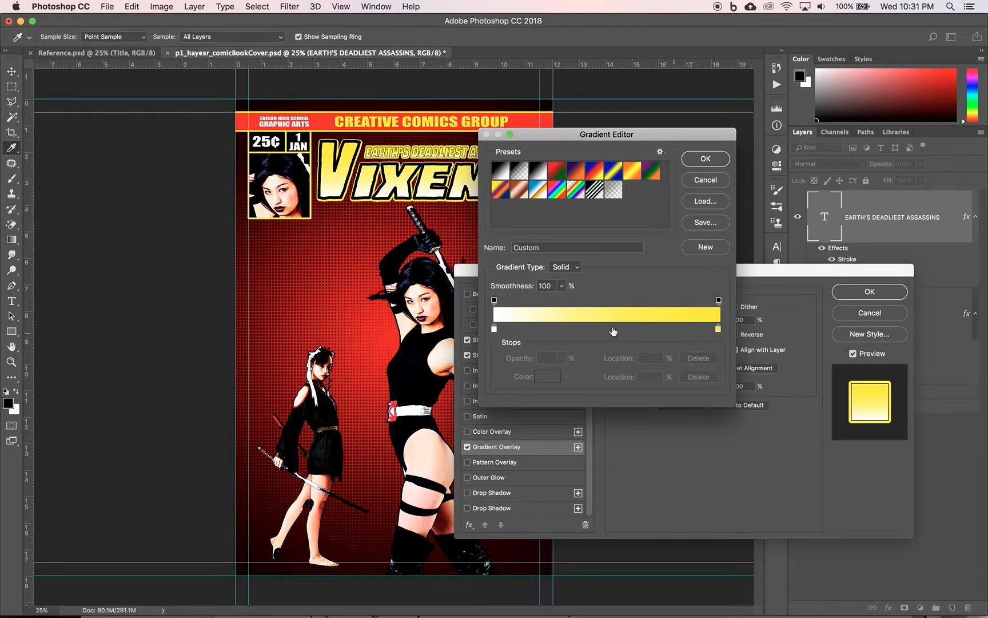
Step: Change the gradient's white stop to red (ff0000) with 100% saturation, keep the yellow ffea00 end stop, and accept the gradient
{"action": "double_click", "coordinate": [494, 330]}
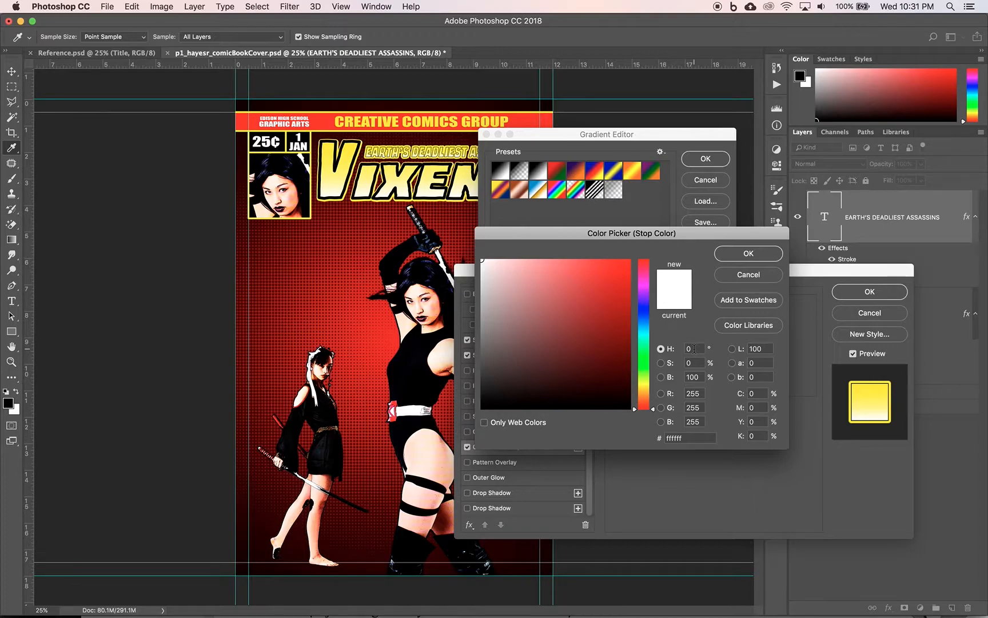
{"action": "left_click", "coordinate": [693, 363]}
{"action": "type", "text": "100"}
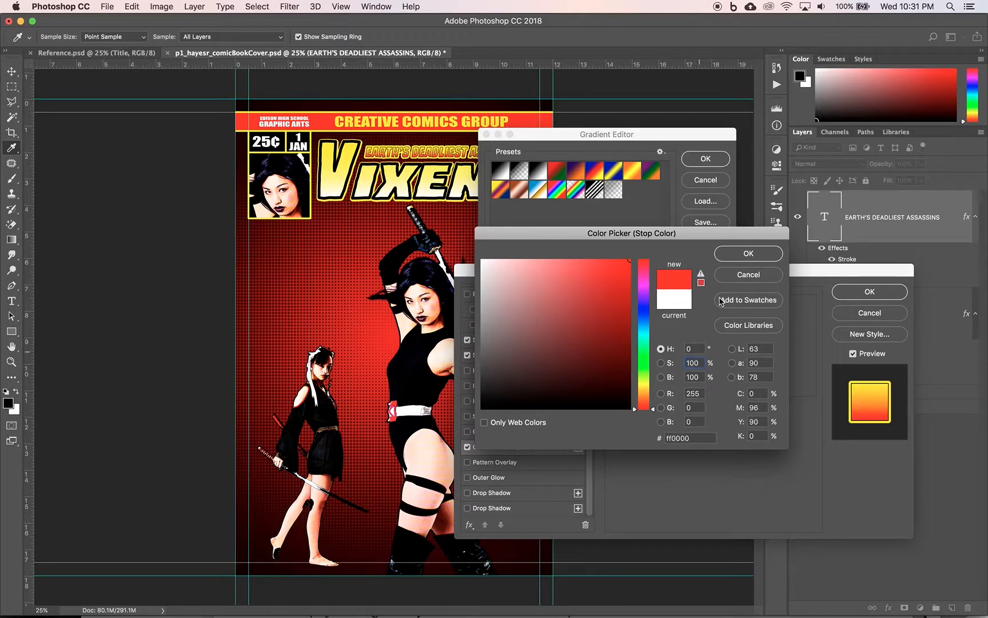
{"action": "left_click", "coordinate": [746, 253]}
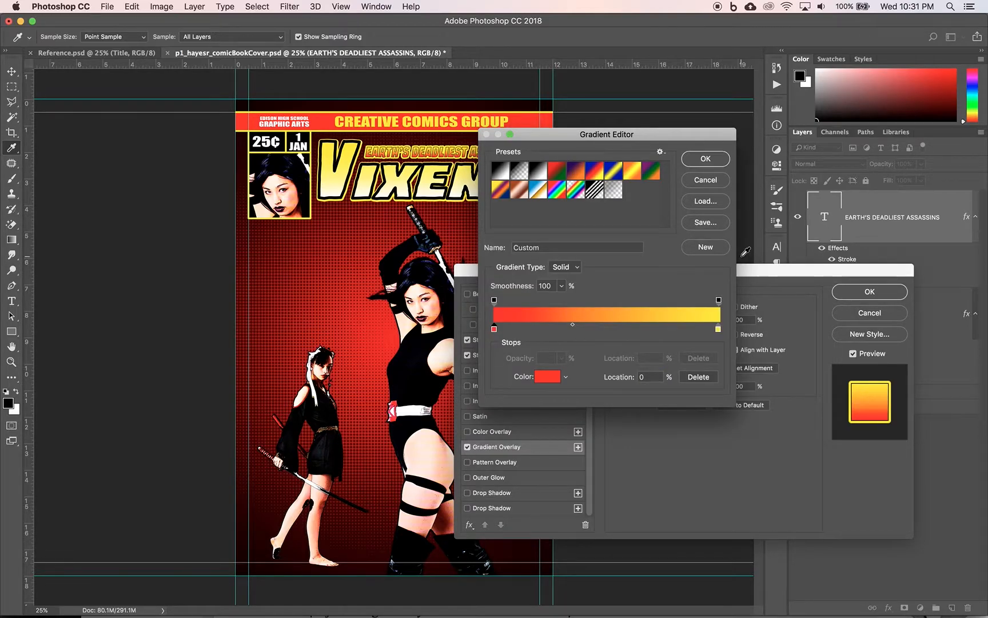
{"action": "double_click", "coordinate": [719, 330]}
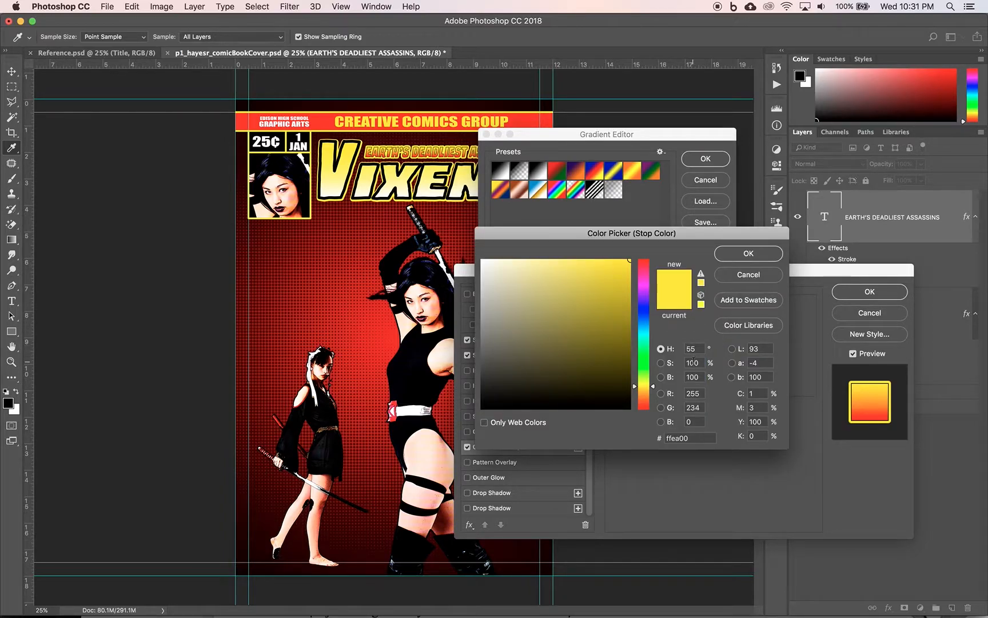
{"action": "left_click", "coordinate": [746, 253]}
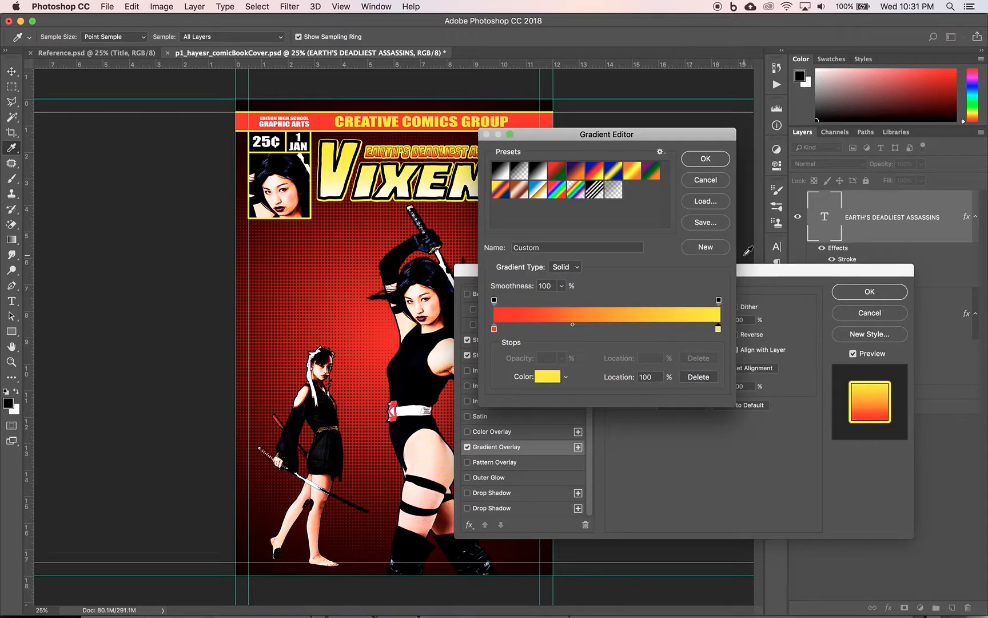
{"action": "left_click", "coordinate": [704, 159]}
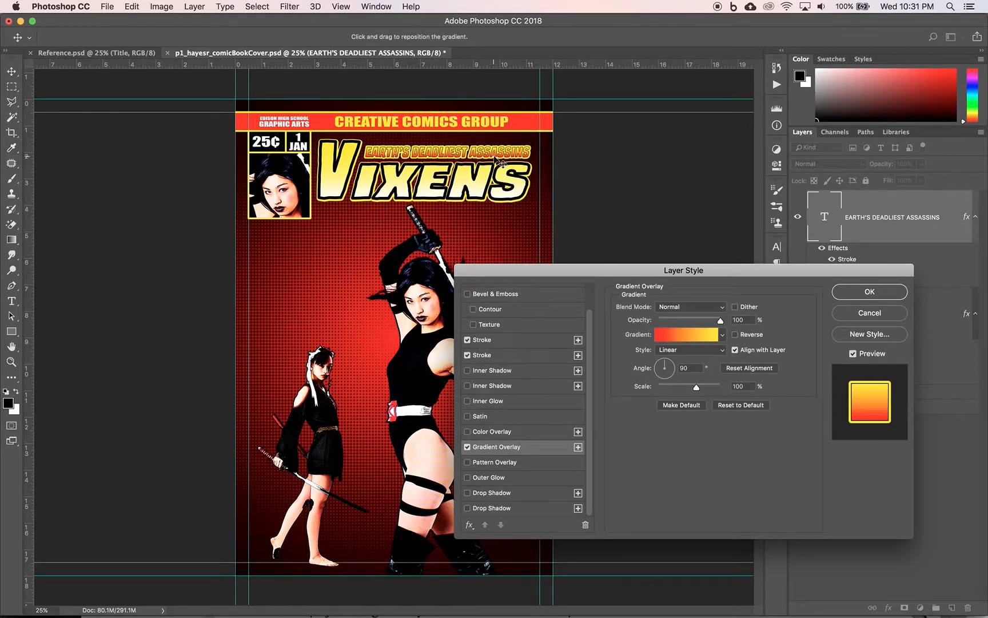
Step: Try the tagline's black 10 px stroke Outside, set its position to Inside, and apply the layer style
{"action": "left_click", "coordinate": [500, 355]}
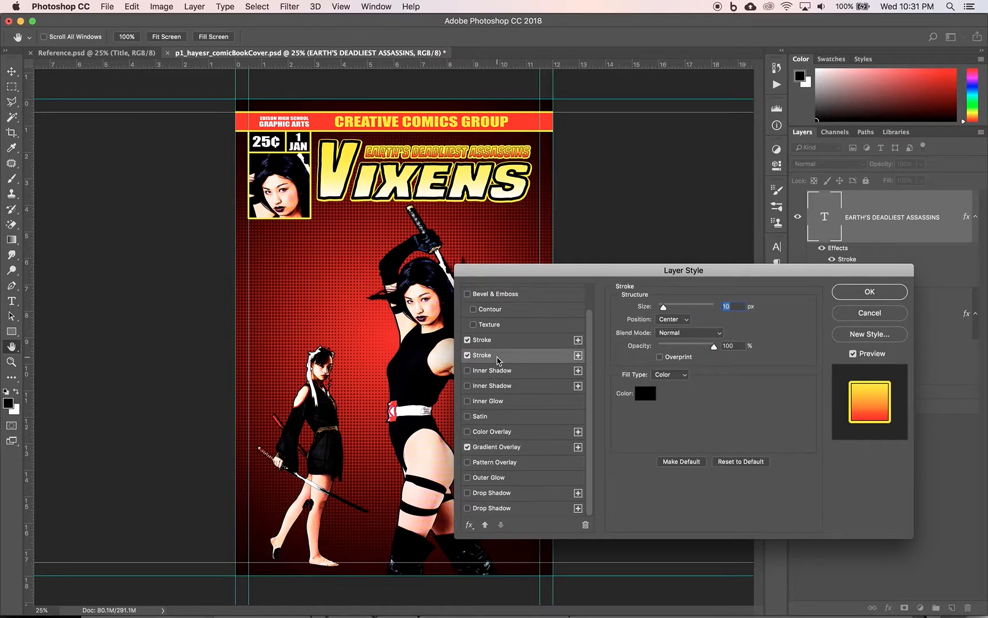
{"action": "left_click", "coordinate": [679, 322]}
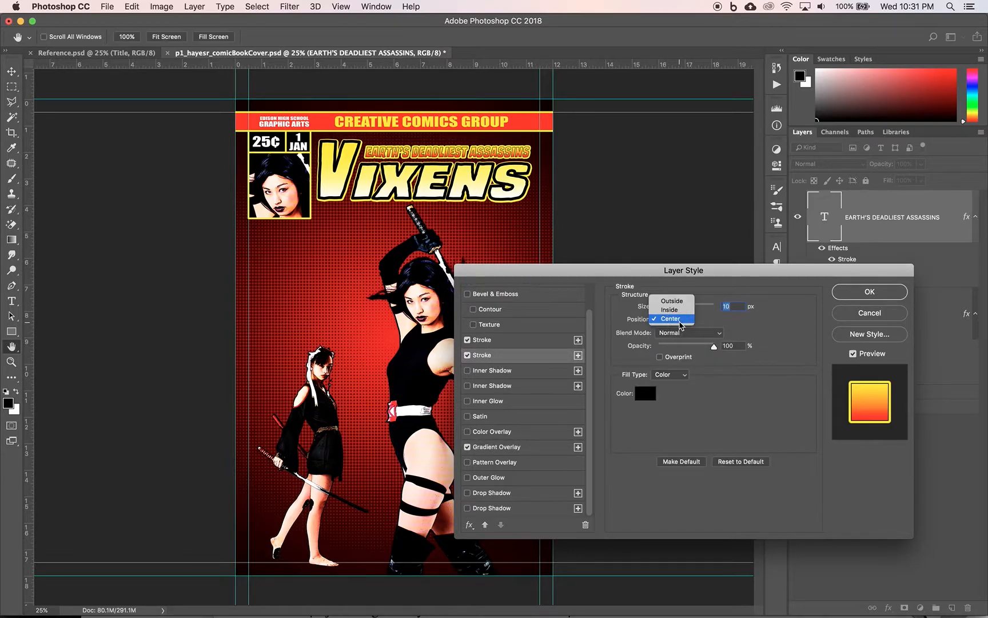
{"action": "left_click", "coordinate": [672, 305]}
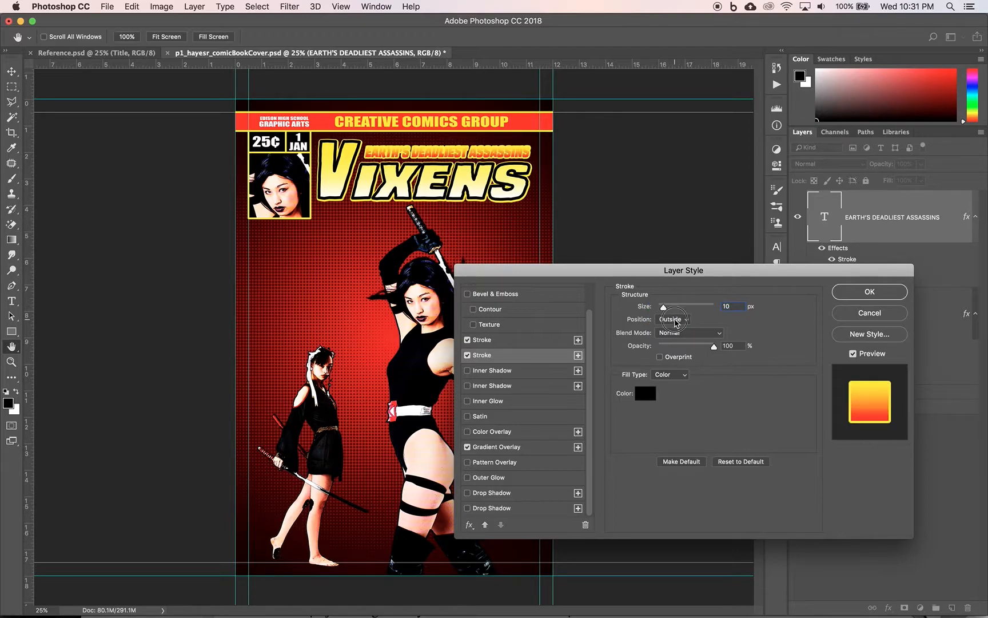
{"action": "left_click", "coordinate": [675, 319]}
{"action": "left_click", "coordinate": [674, 328]}
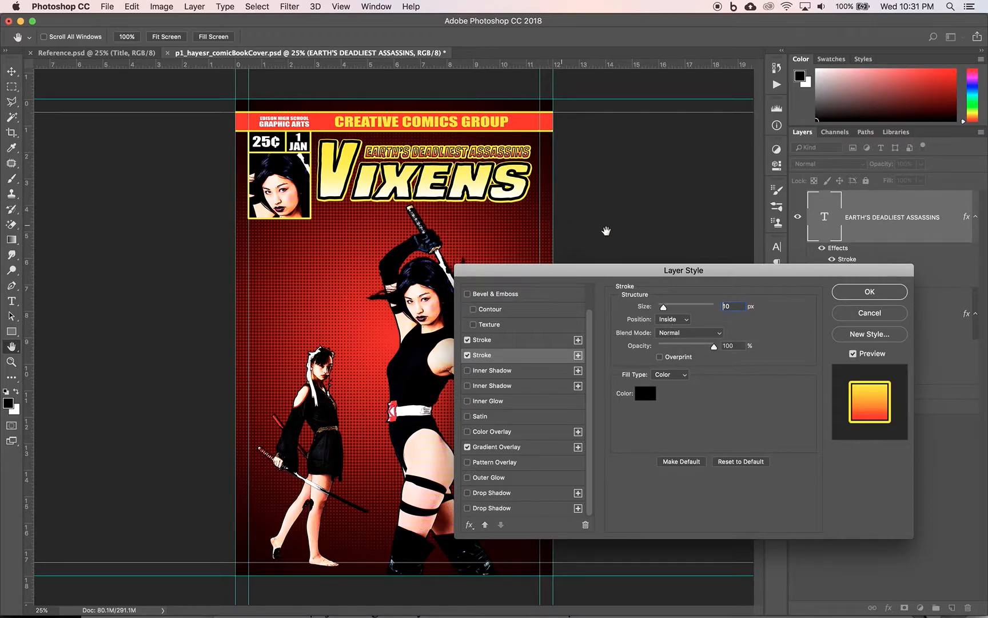
{"action": "left_click", "coordinate": [873, 293]}
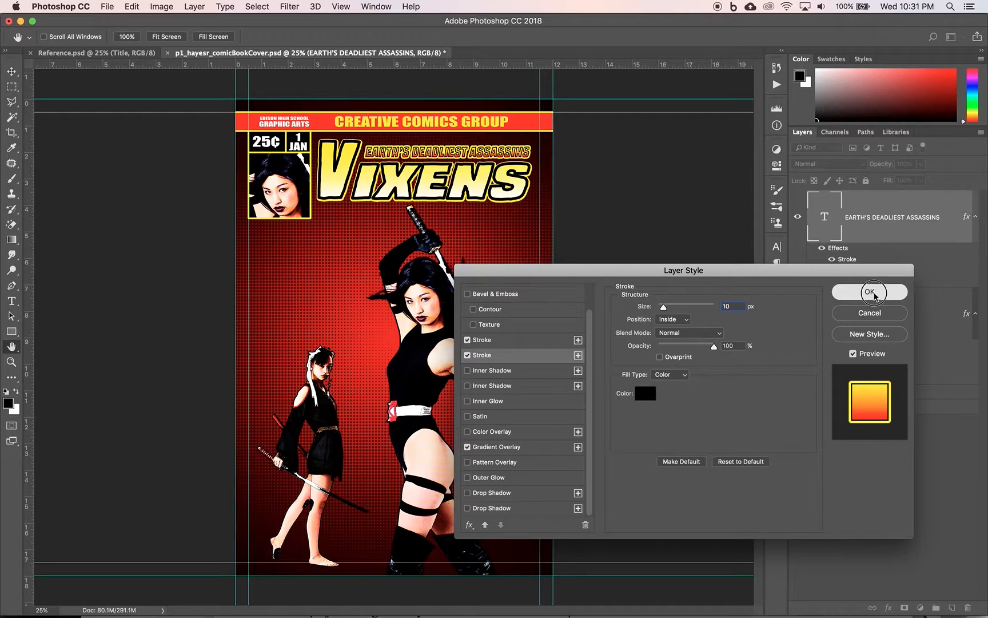
Step: Compare the cover with Reference.psd, hide its VIXENS title layer, and select the reference tagline's text to check its type settings
{"action": "left_click", "coordinate": [119, 53]}
{"action": "left_click", "coordinate": [213, 53]}
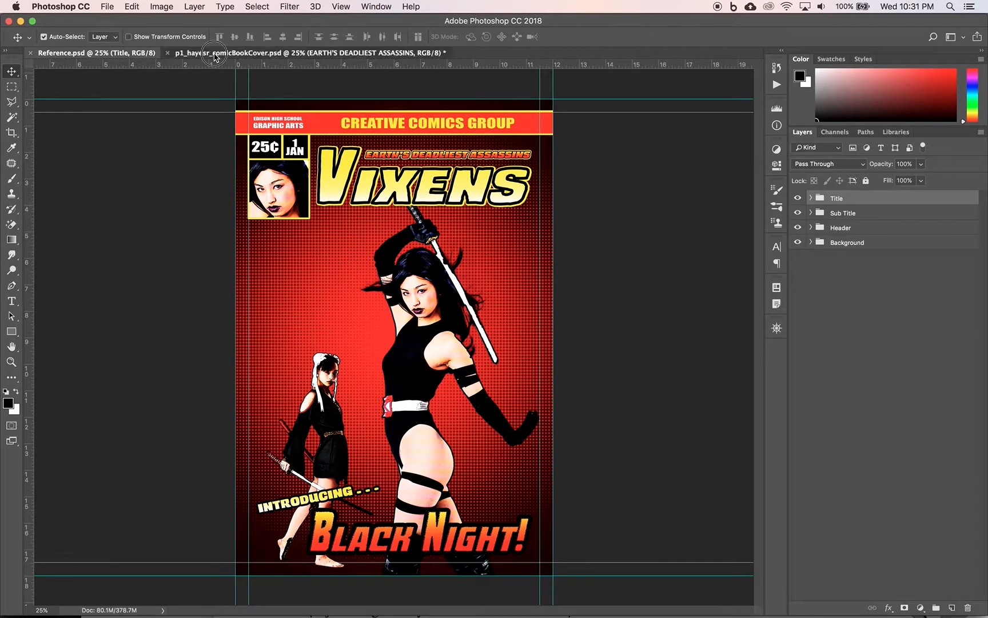
{"action": "left_click", "coordinate": [129, 54]}
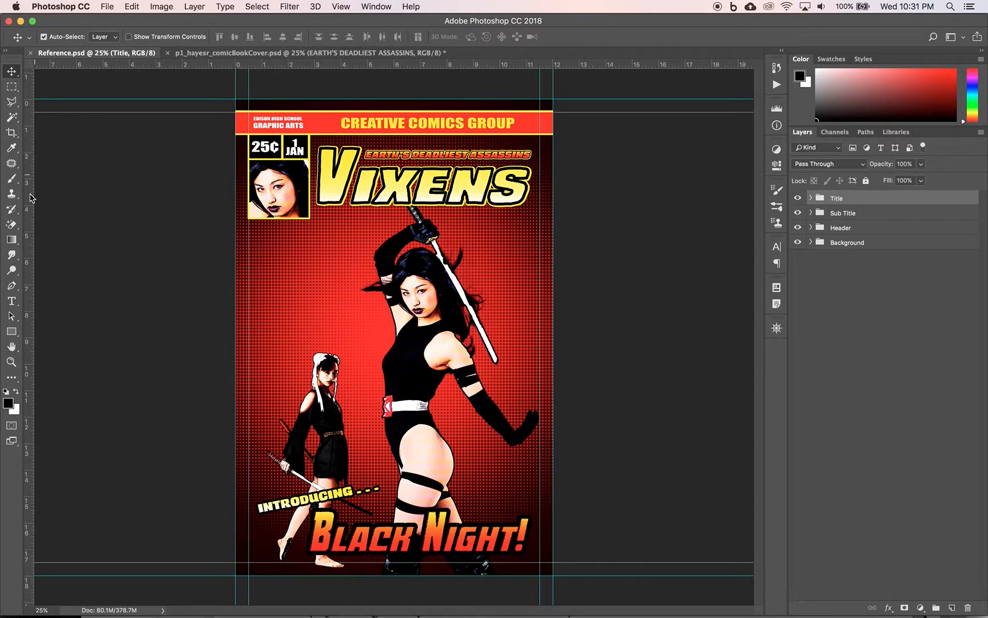
{"action": "left_click", "coordinate": [12, 301]}
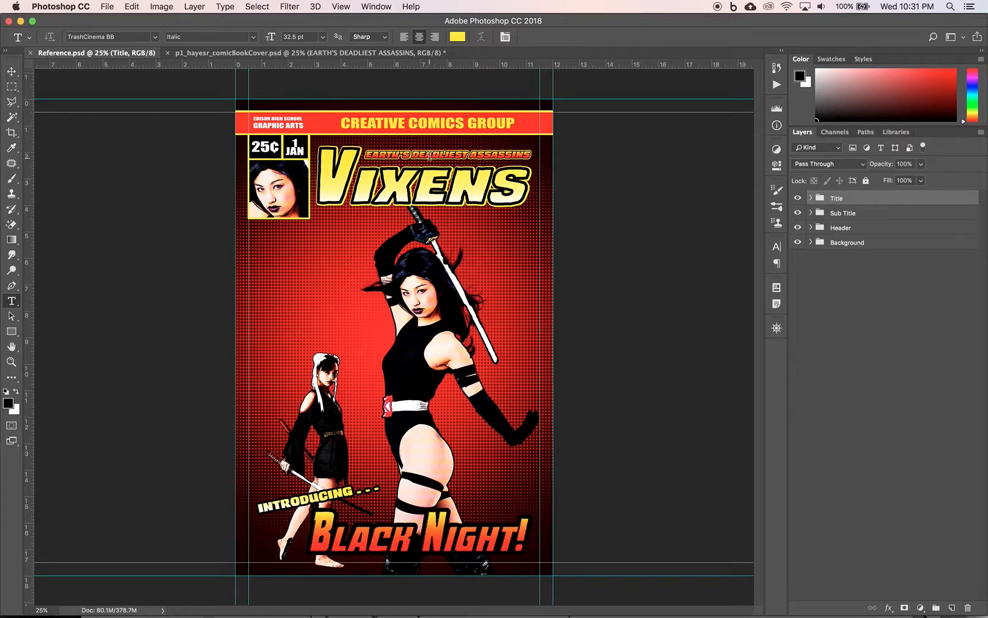
{"action": "double_click", "coordinate": [430, 156]}
{"action": "left_click", "coordinate": [430, 156]}
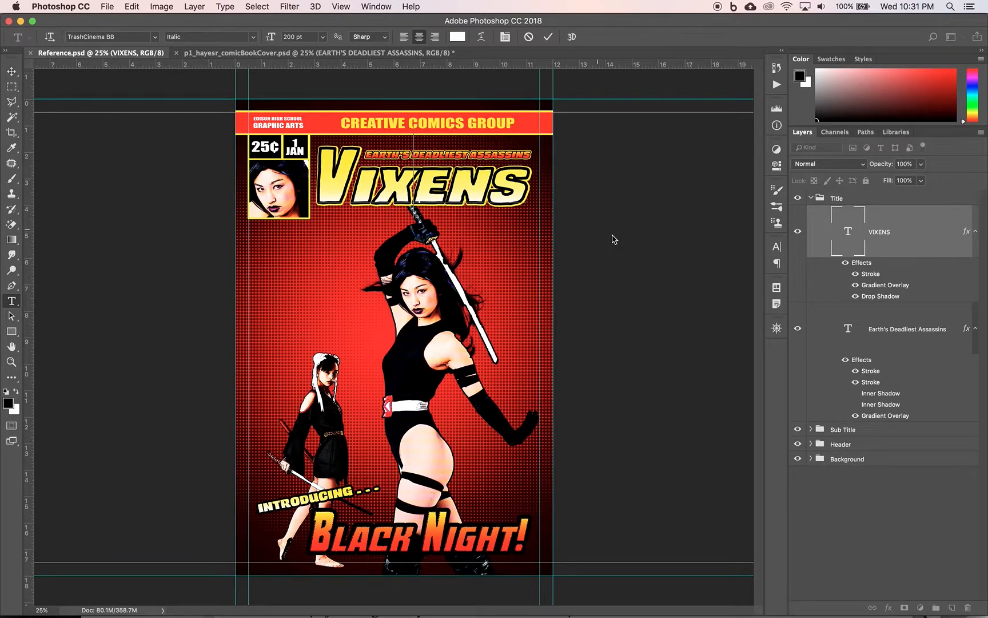
{"action": "left_click", "coordinate": [799, 233]}
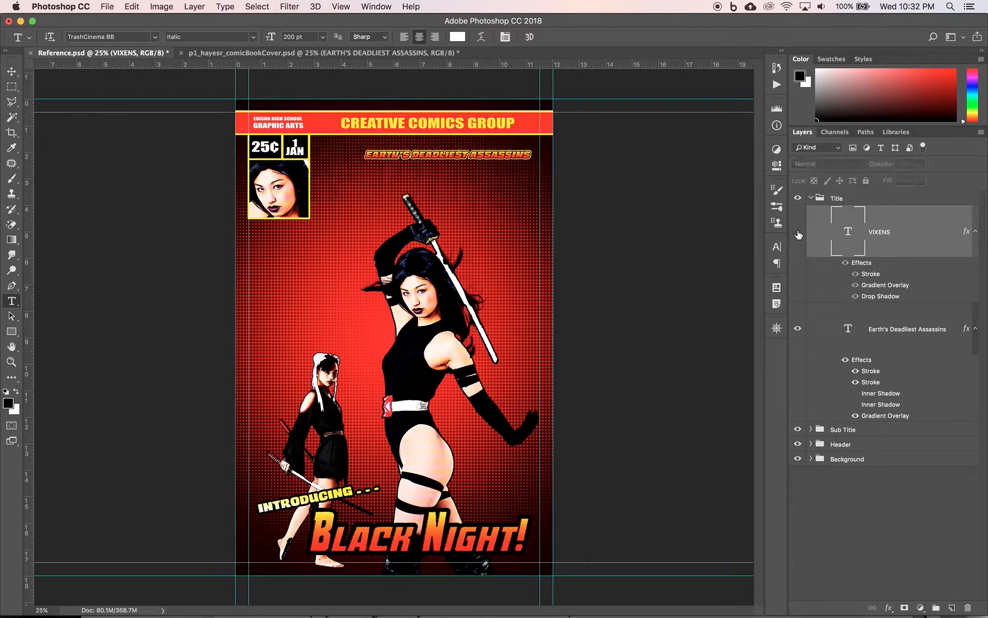
{"action": "left_click", "coordinate": [414, 157]}
{"action": "triple_click", "coordinate": [414, 157]}
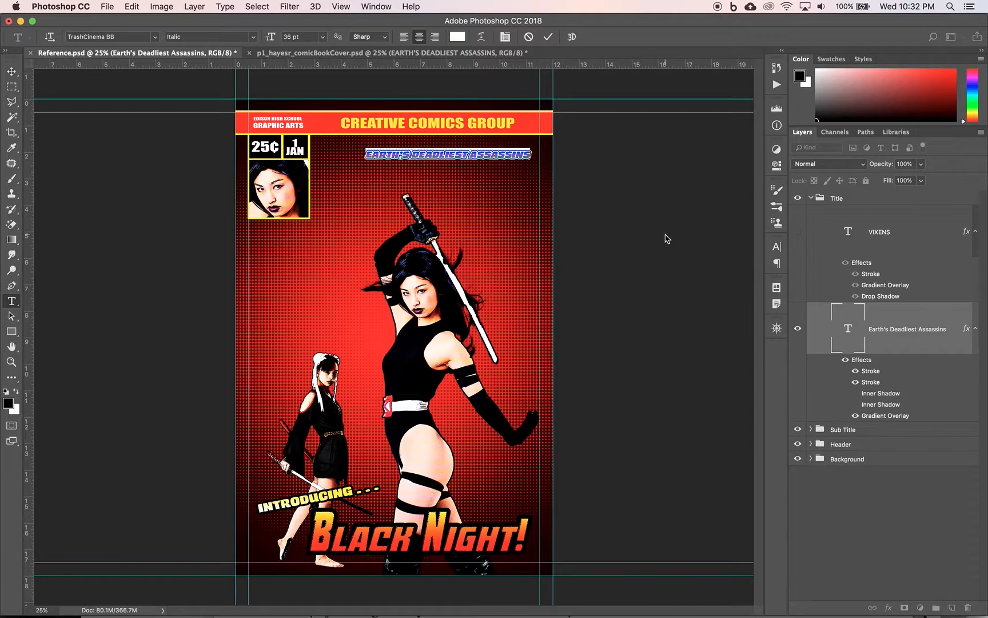
Step: Hide VIXENS in the working cover, select the tagline's text to compare its type settings, and show VIXENS again in both documents
{"action": "left_click", "coordinate": [292, 54]}
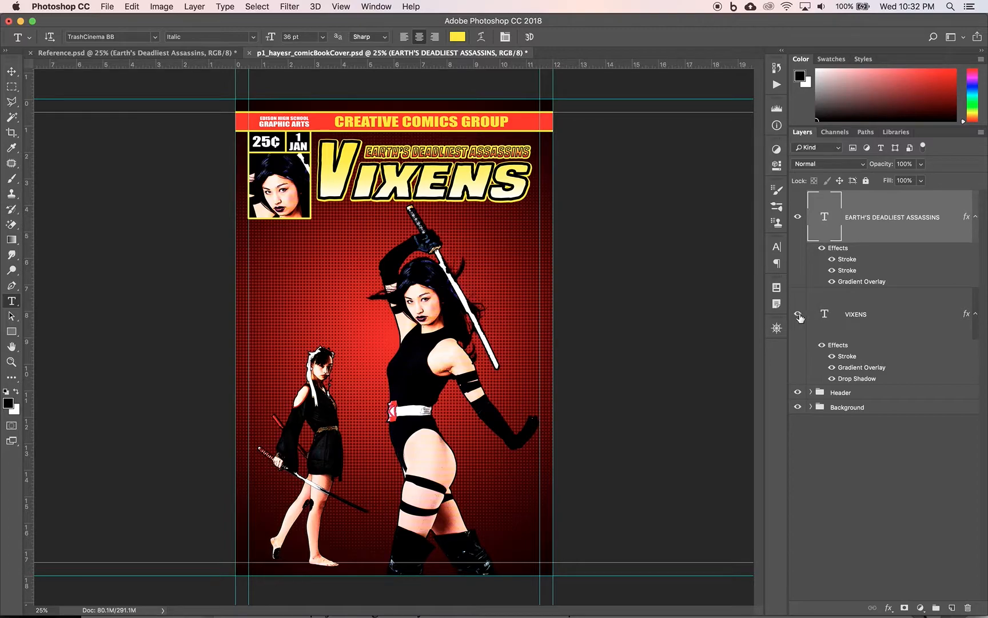
{"action": "left_click", "coordinate": [798, 313]}
{"action": "triple_click", "coordinate": [441, 154]}
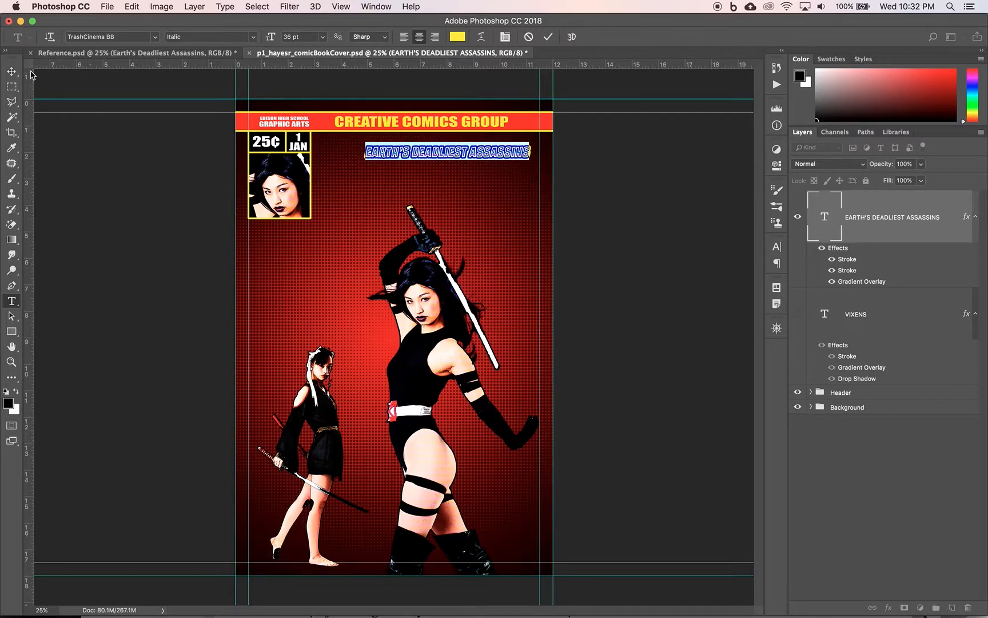
{"action": "left_click", "coordinate": [798, 315]}
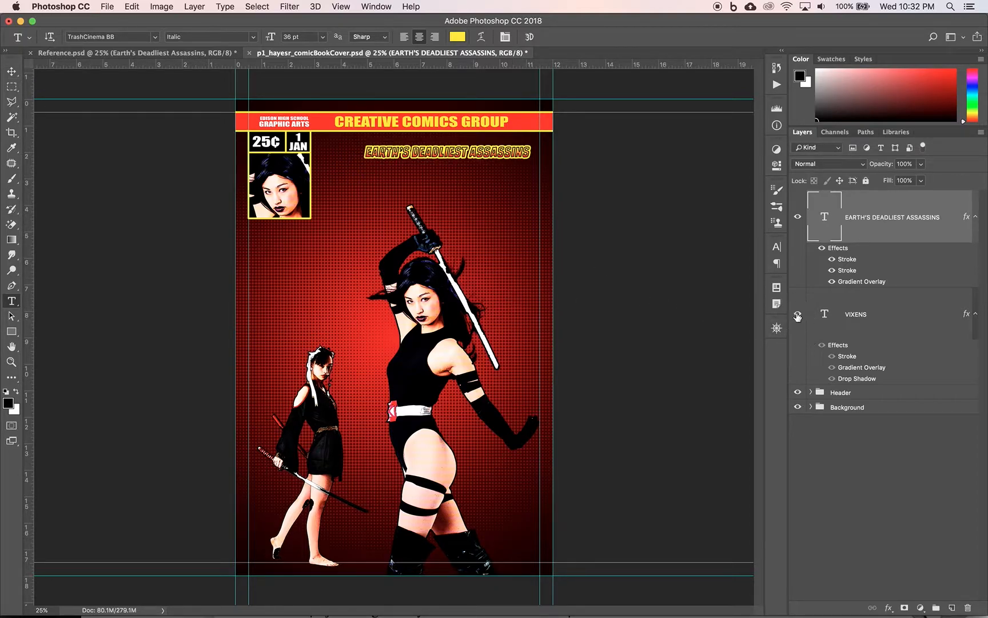
{"action": "left_click", "coordinate": [797, 314]}
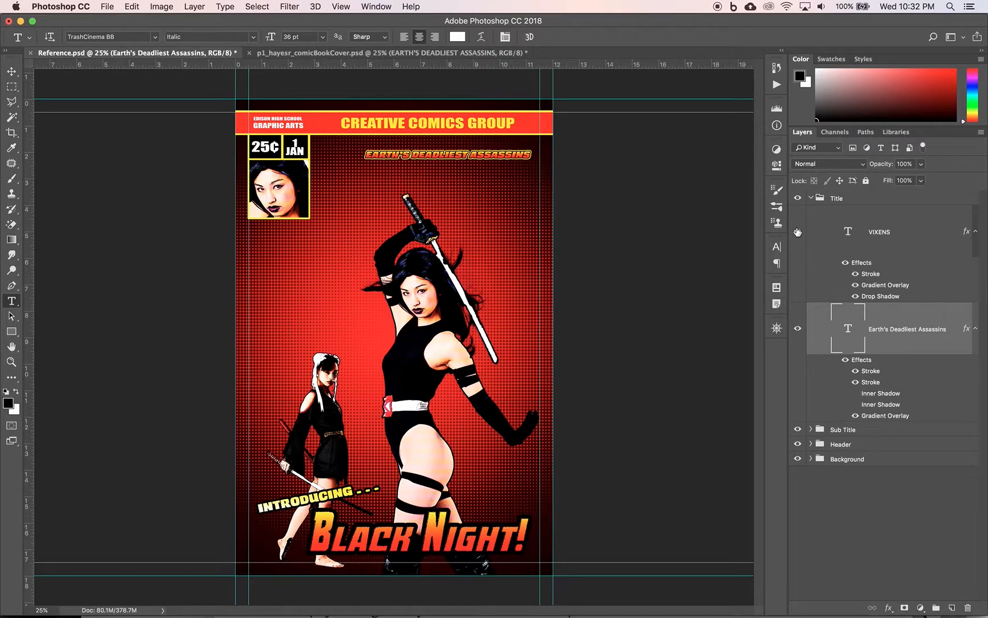
{"action": "left_click", "coordinate": [798, 231]}
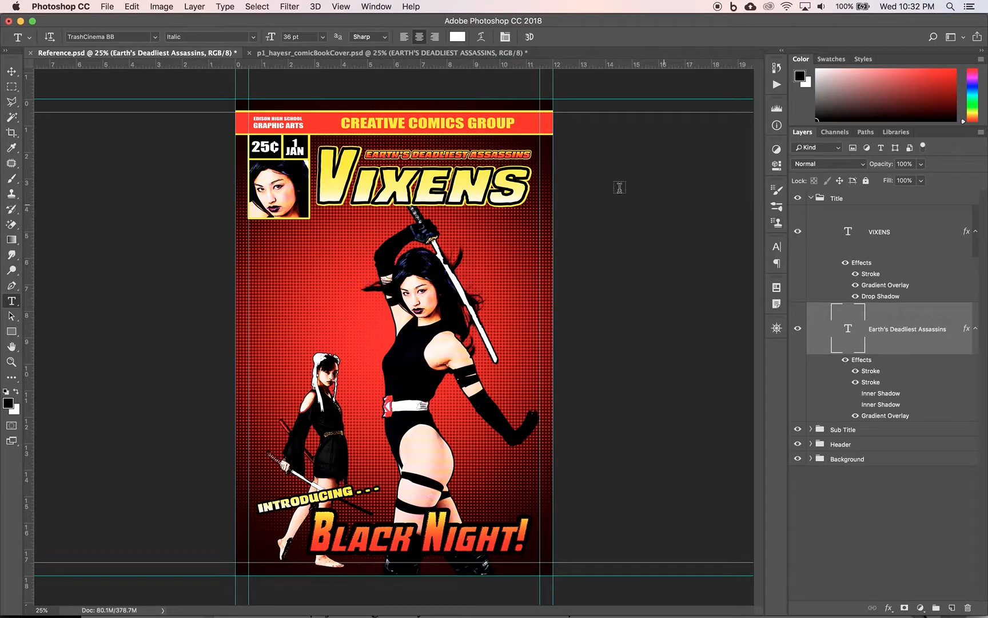
{"action": "left_click", "coordinate": [350, 53]}
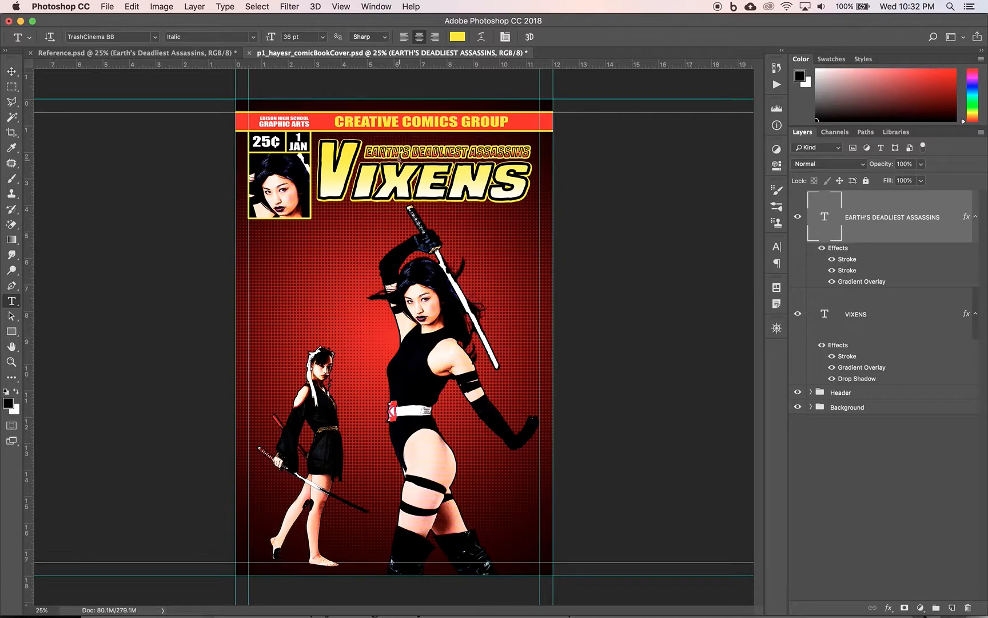
{"action": "double_click", "coordinate": [370, 153]}
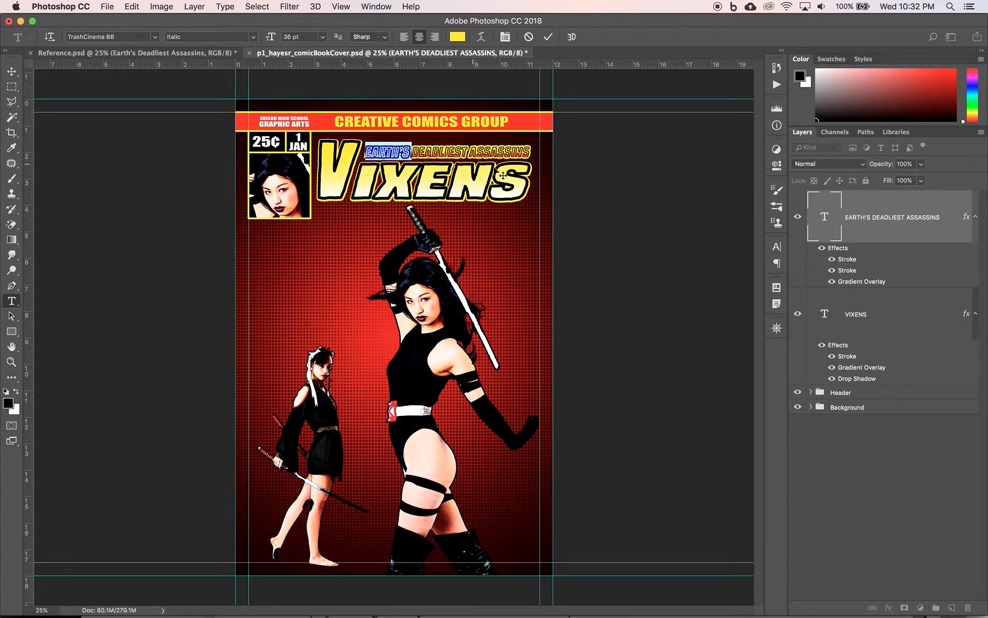
{"action": "left_click_drag", "start_coordinate": [530, 152], "coordinate": [360, 160]}
{"action": "type", "text": "E"}
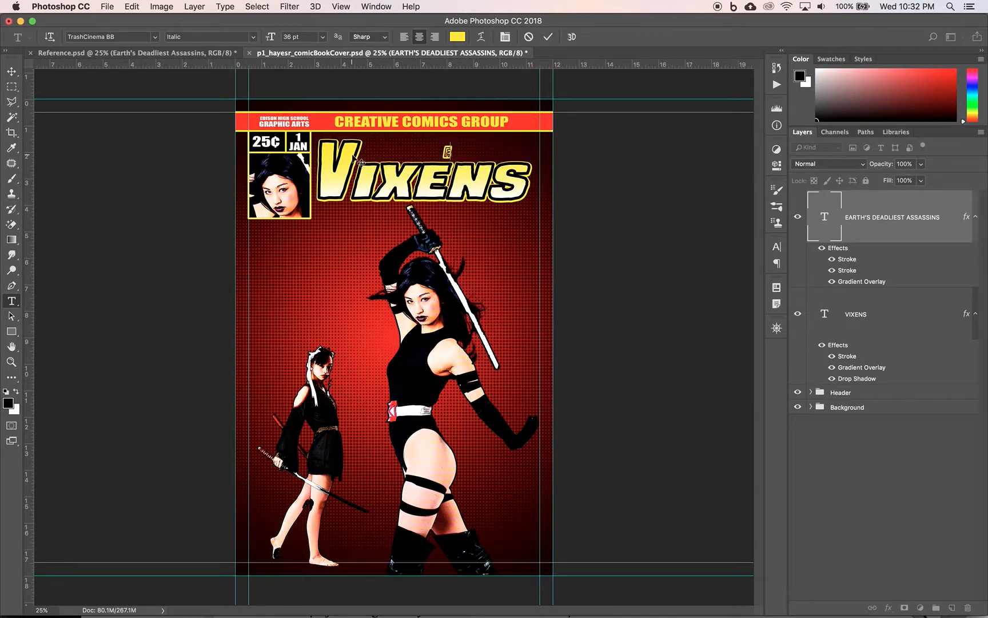
{"action": "type", "text": "ARTG"}
{"action": "key", "text": "BackSpace"}
{"action": "key", "text": "super+z"}
{"action": "key", "text": "super+z"}
{"action": "key", "text": "Escape"}
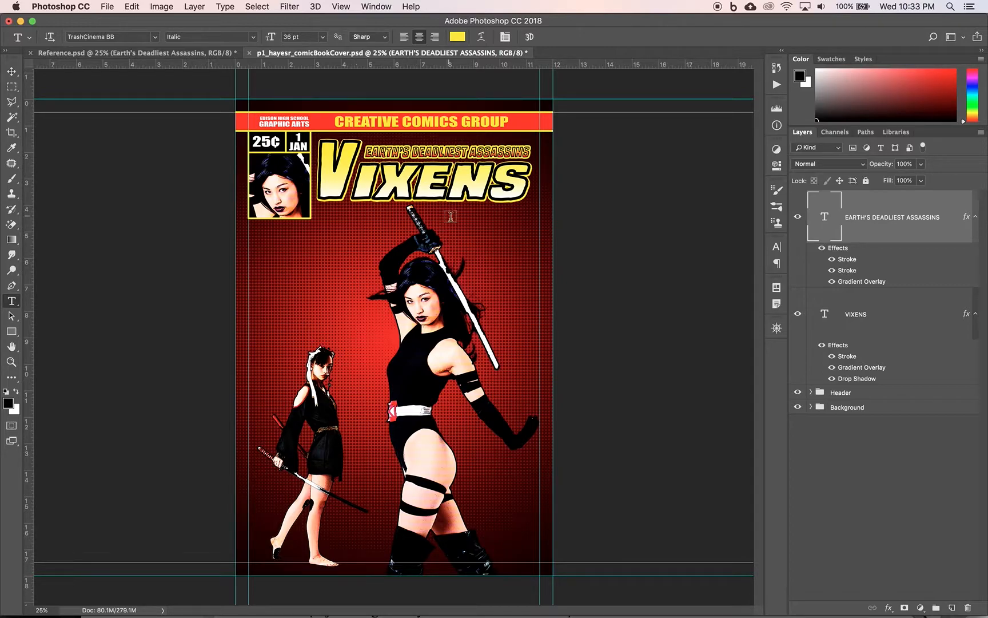
Step: Group the EARTH'S DEADLIEST ASSASSINS and VIXENS text layers and name the group Title
{"action": "left_click", "coordinate": [890, 327], "text": "shift"}
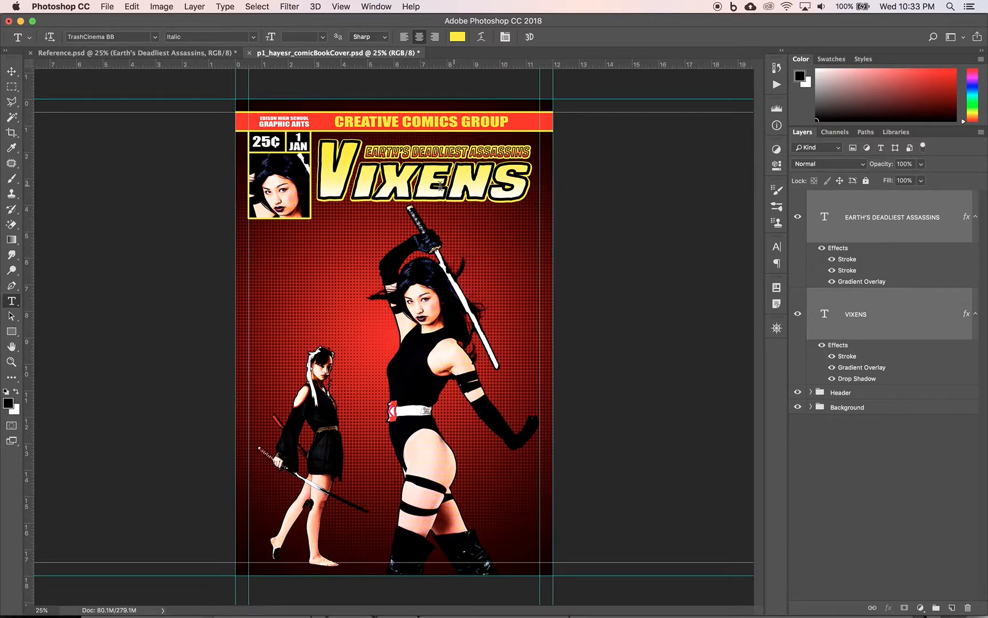
{"action": "left_click", "coordinate": [936, 607]}
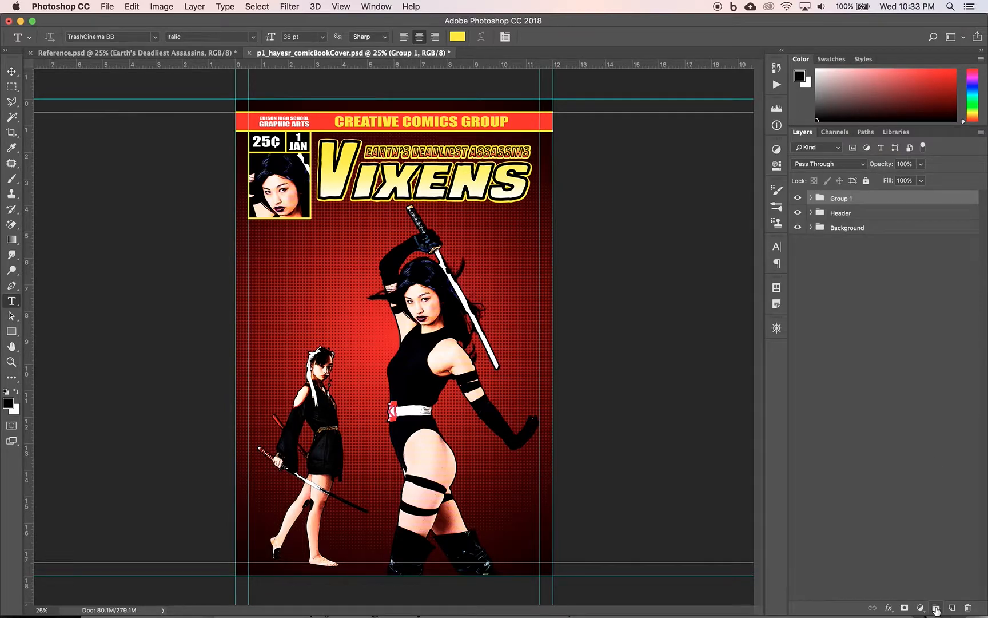
{"action": "double_click", "coordinate": [841, 198]}
{"action": "type", "text": "Title"}
{"action": "key", "text": "Return"}
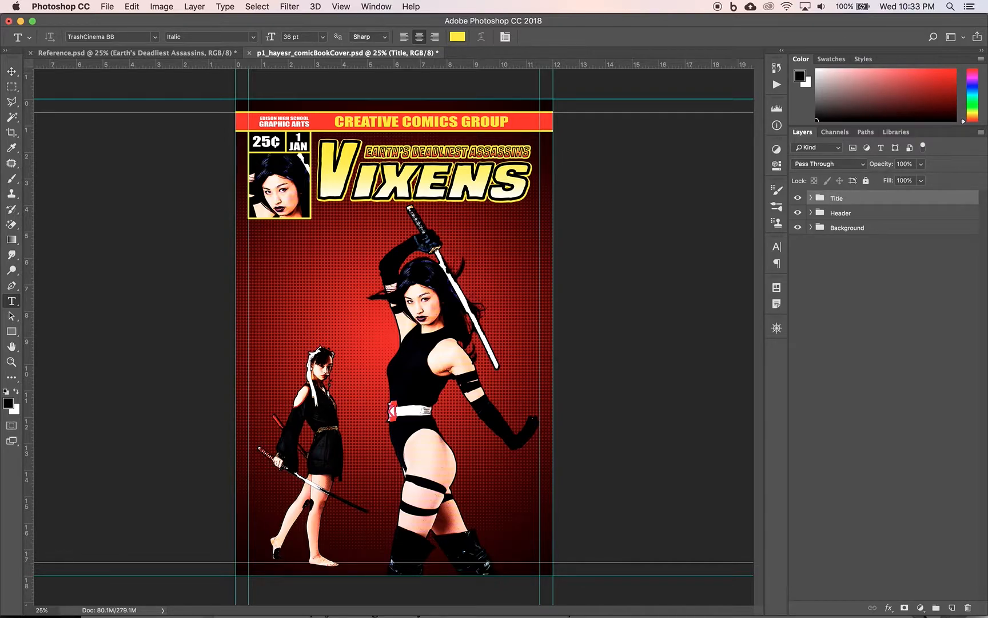